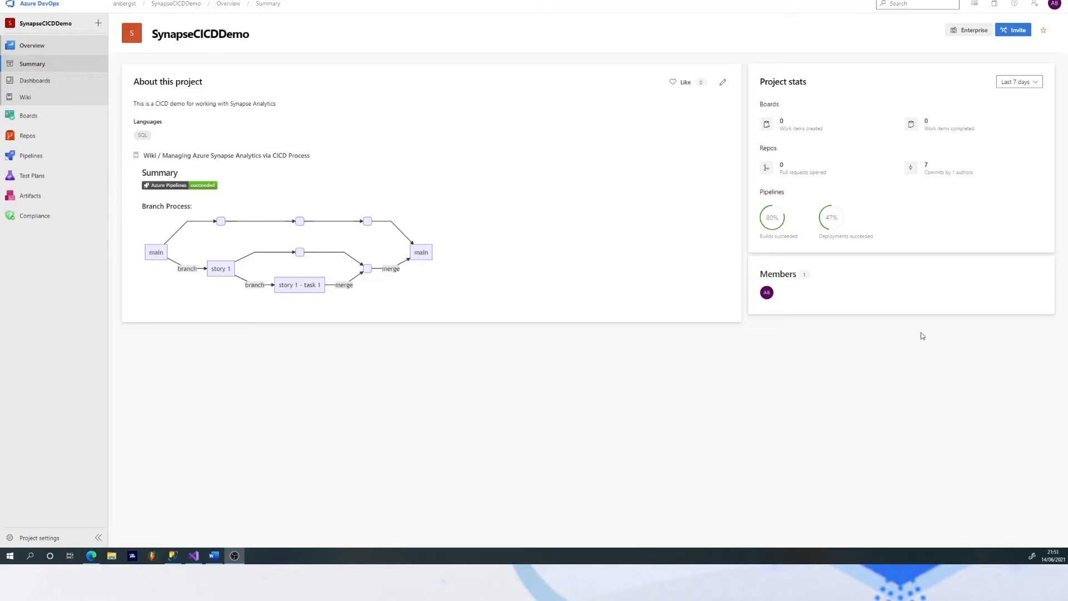
Step: Open the SynapseCICDDemo project's repository files and expand the SQLPool folder to show its contents
click(47, 137)
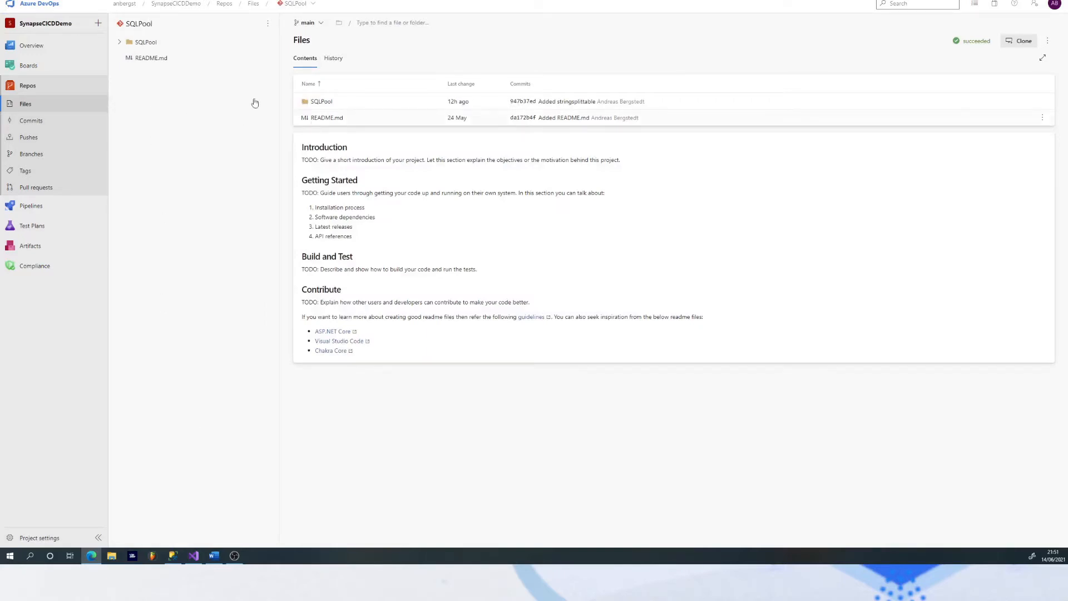
click(121, 43)
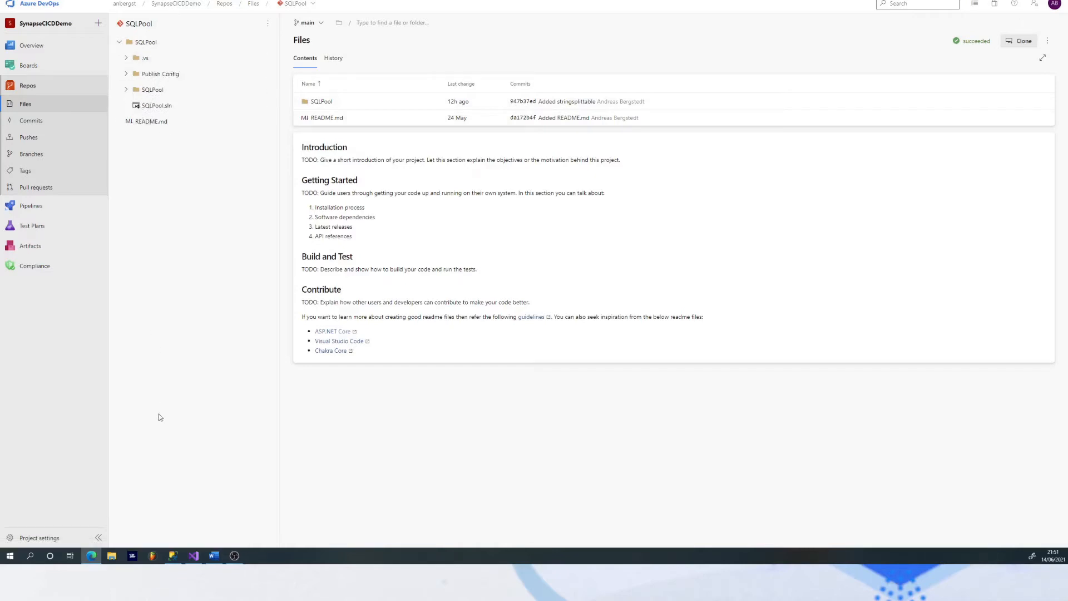
Step: Switch to Visual Studio and review the UTCDate, dbVersion, PipelineLog and stringsplit table scripts in the SQLPool project
click(194, 556)
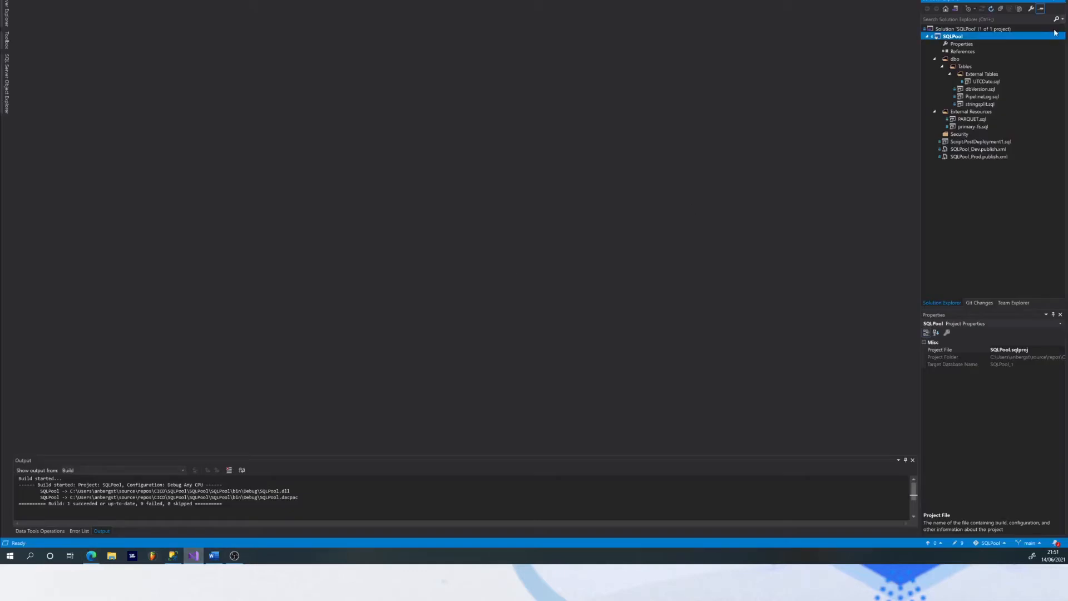
click(949, 76)
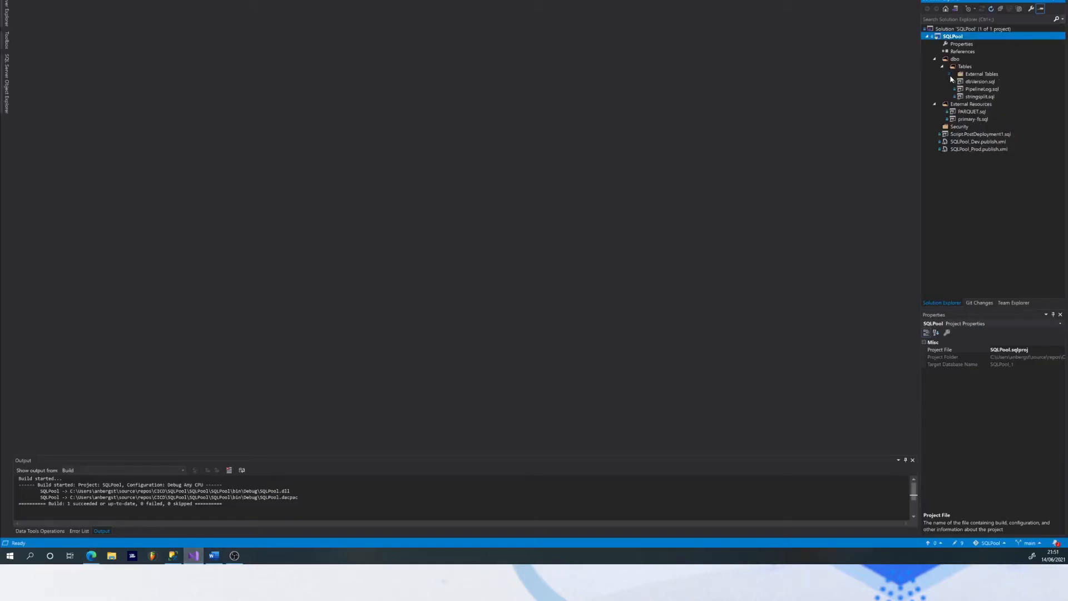
click(966, 76)
click(949, 74)
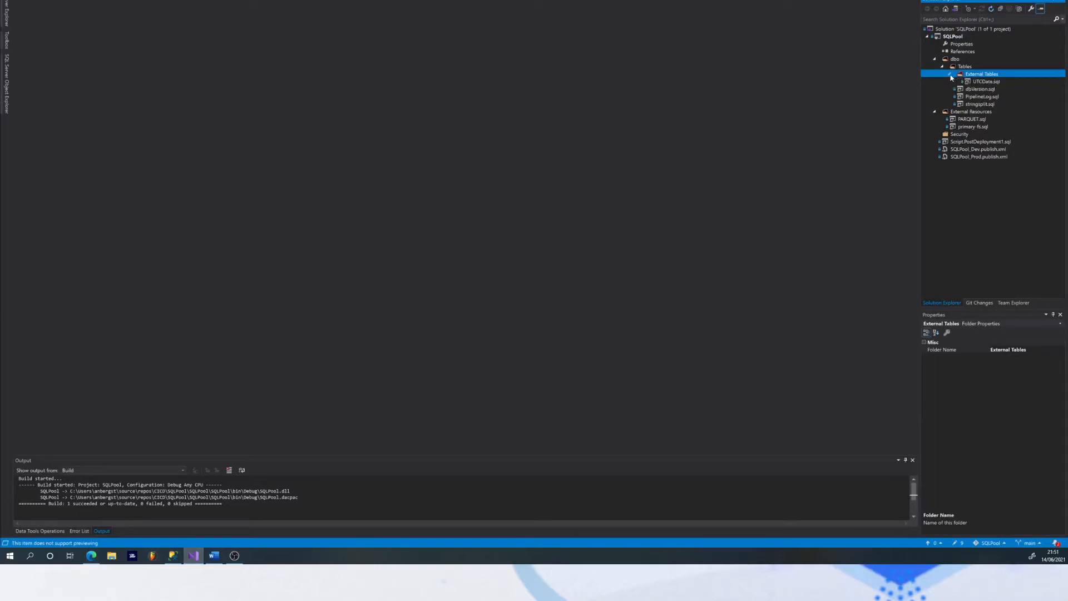
click(979, 82)
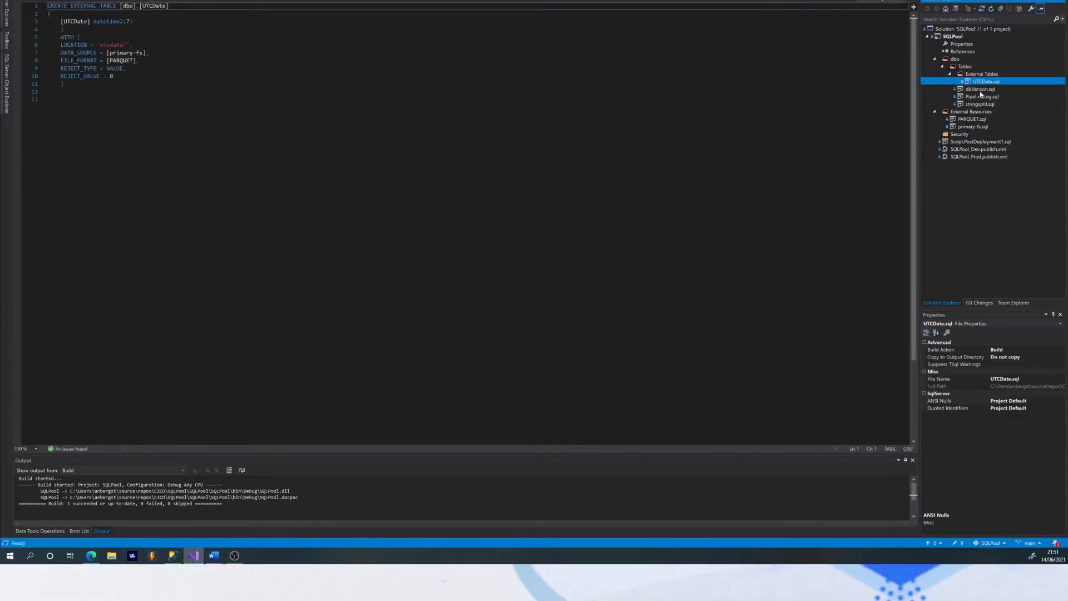
click(980, 90)
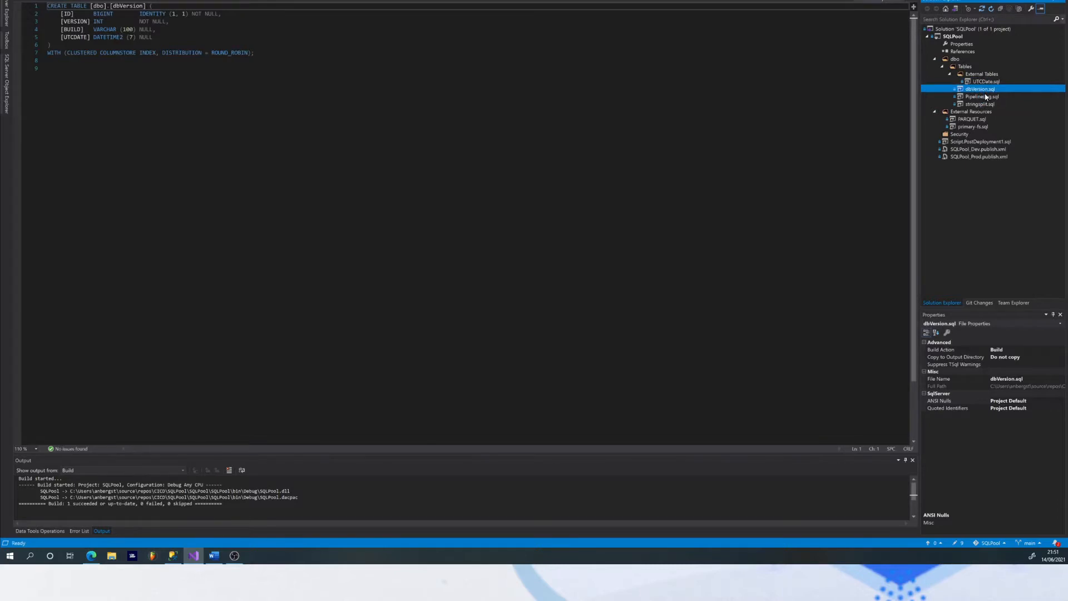
click(985, 97)
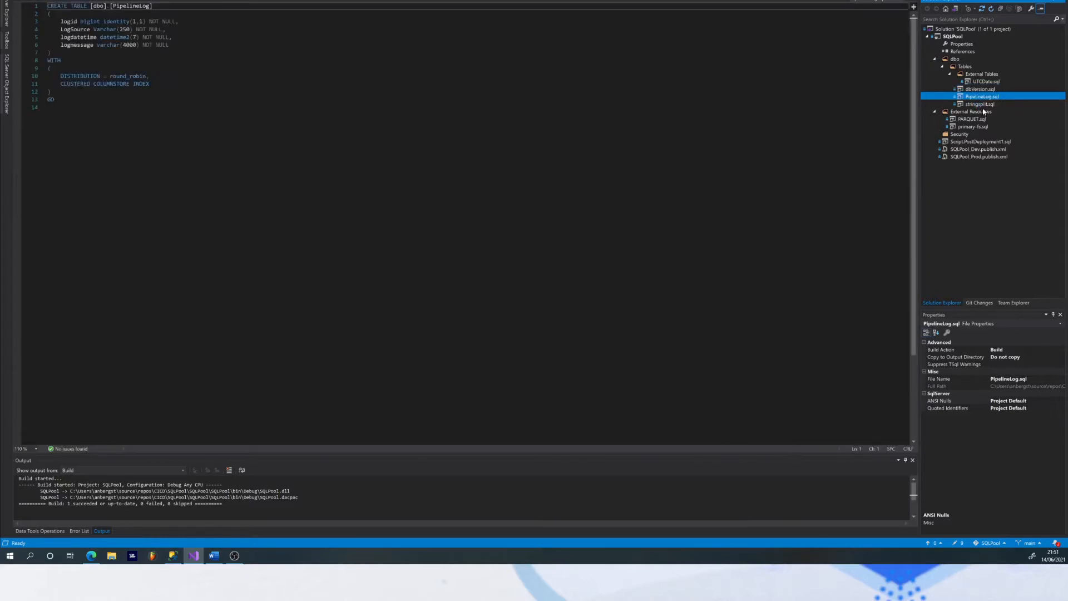
click(982, 104)
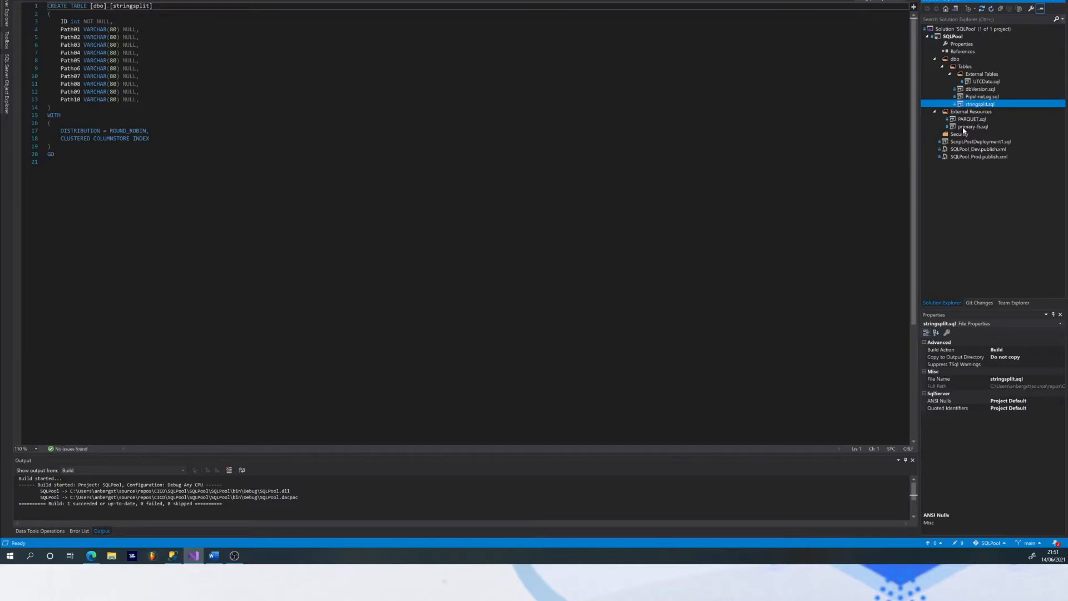
Step: Open primary-fs.sql and examine the container name and default storage account variable in the external data source's LOCATION
double_click(962, 127)
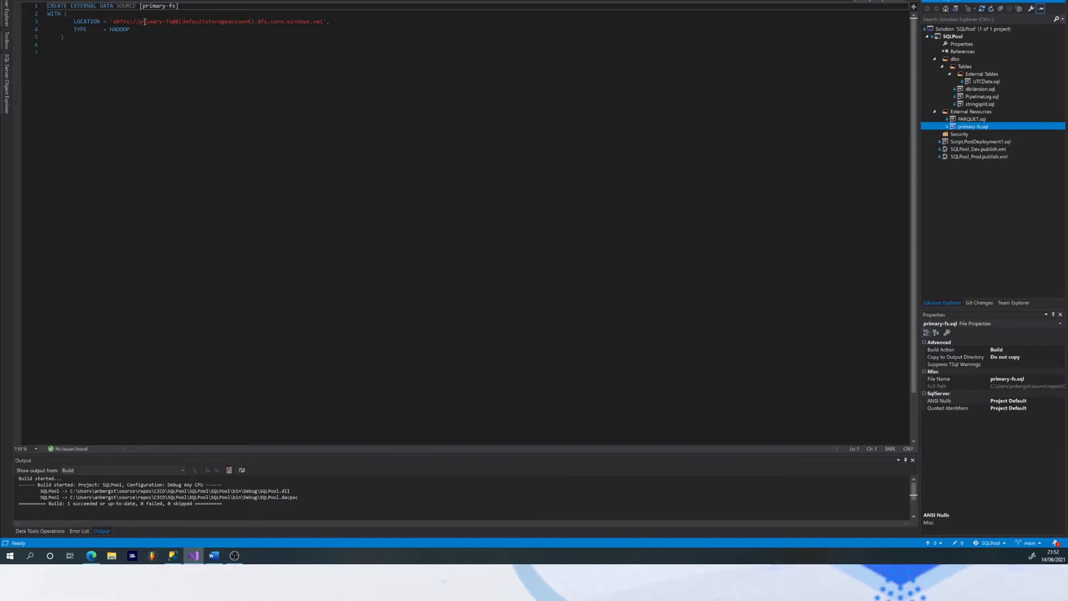
drag(140, 22, 170, 21)
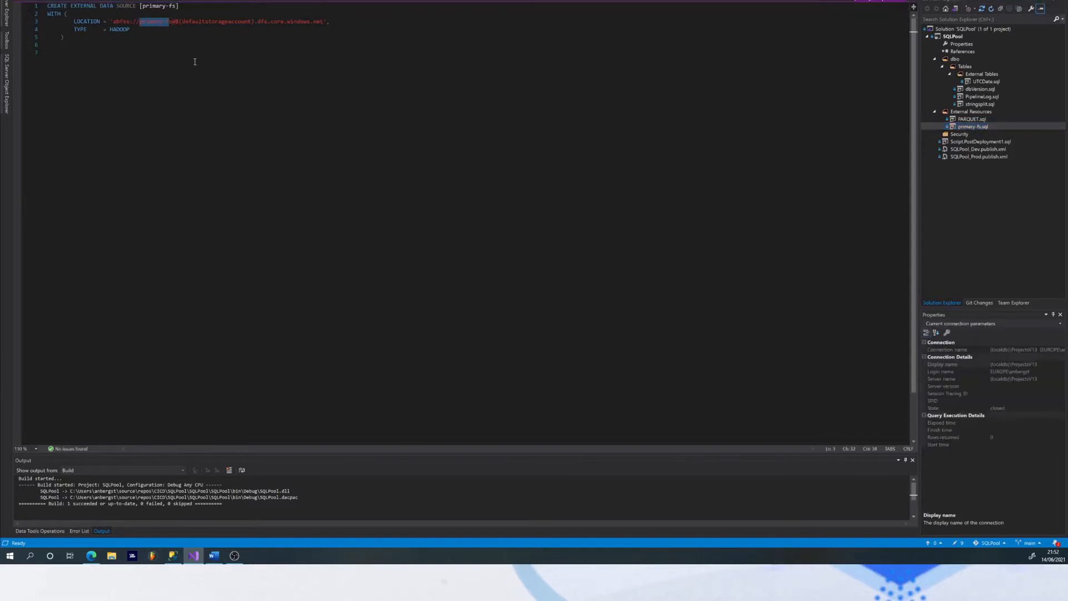
click(170, 21)
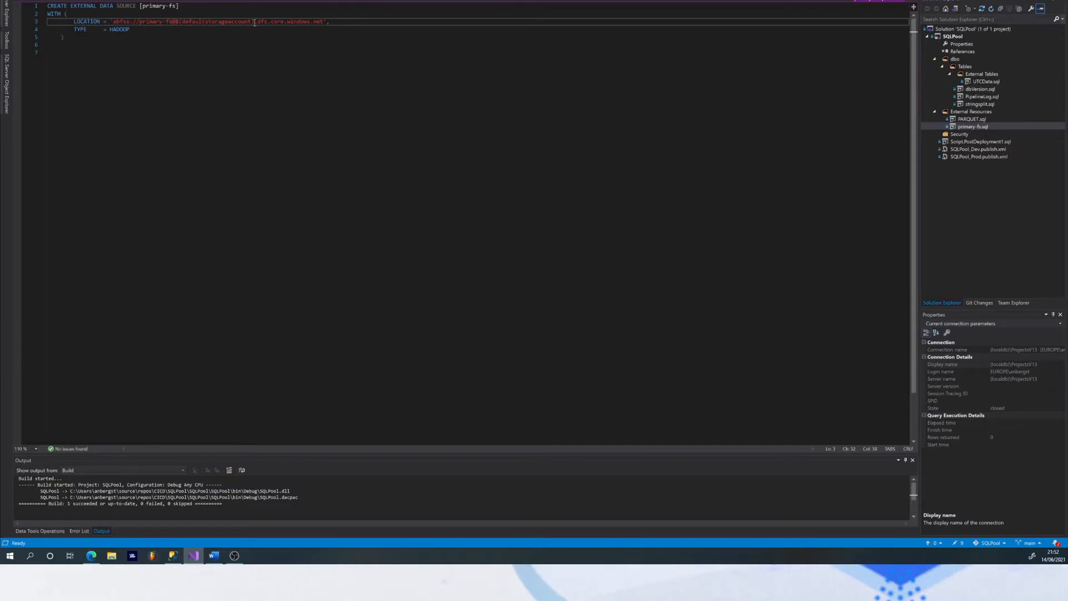
drag(254, 23, 176, 22)
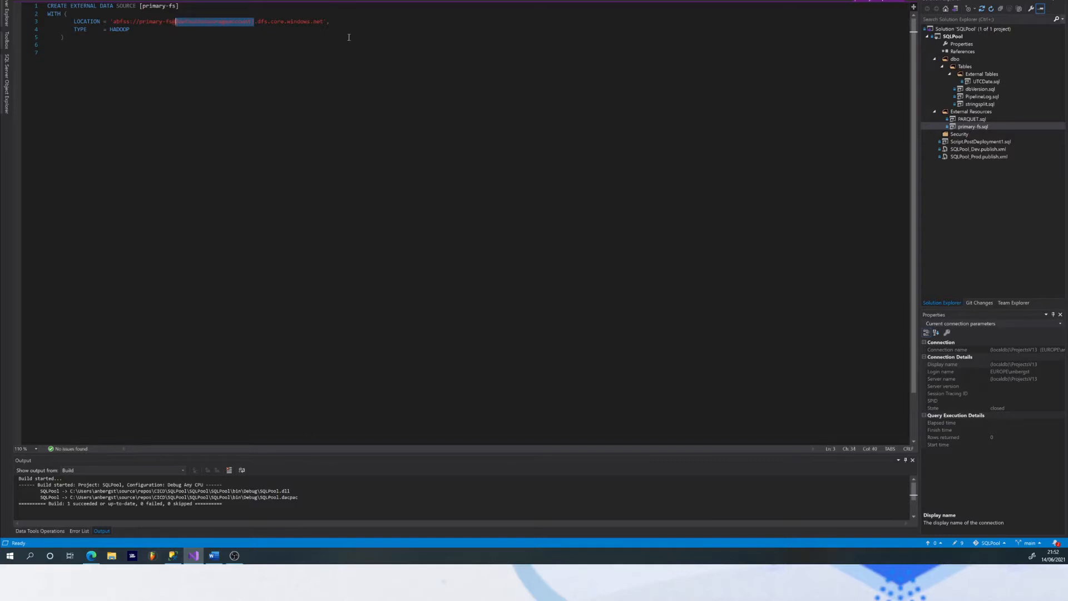
click(421, 31)
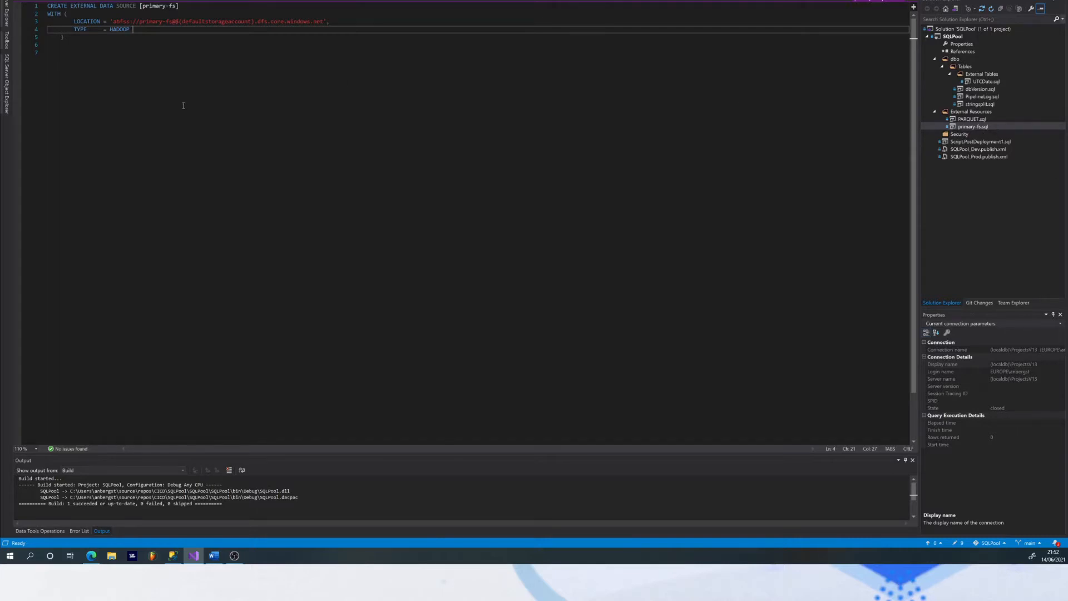
drag(176, 21, 254, 22)
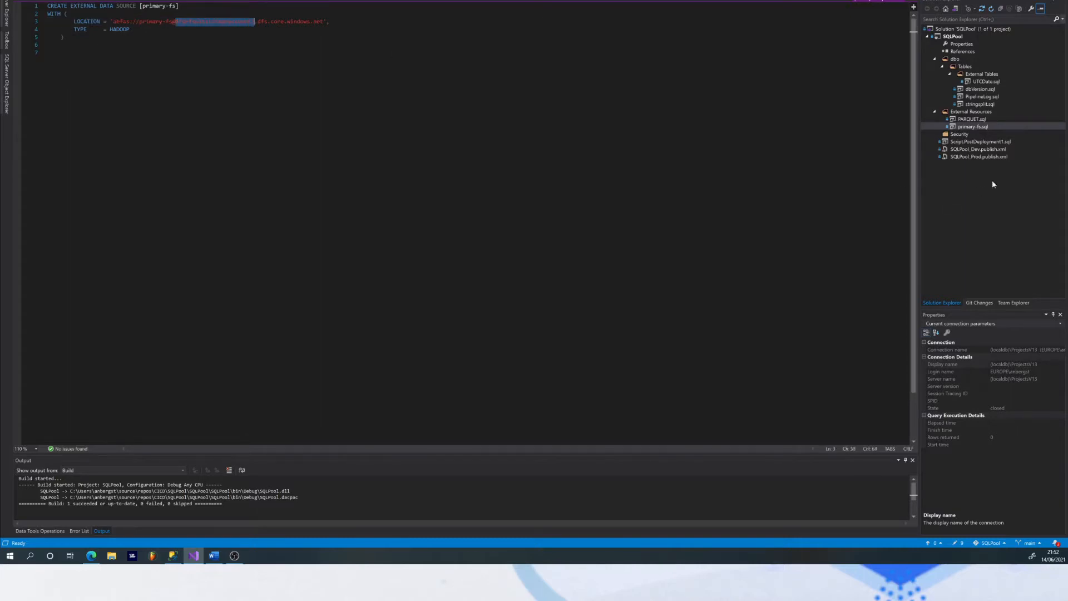
Step: Open Script.PostDeployment1.sql and examine where it uses the workspaceMSI and buildversion variables
double_click(977, 141)
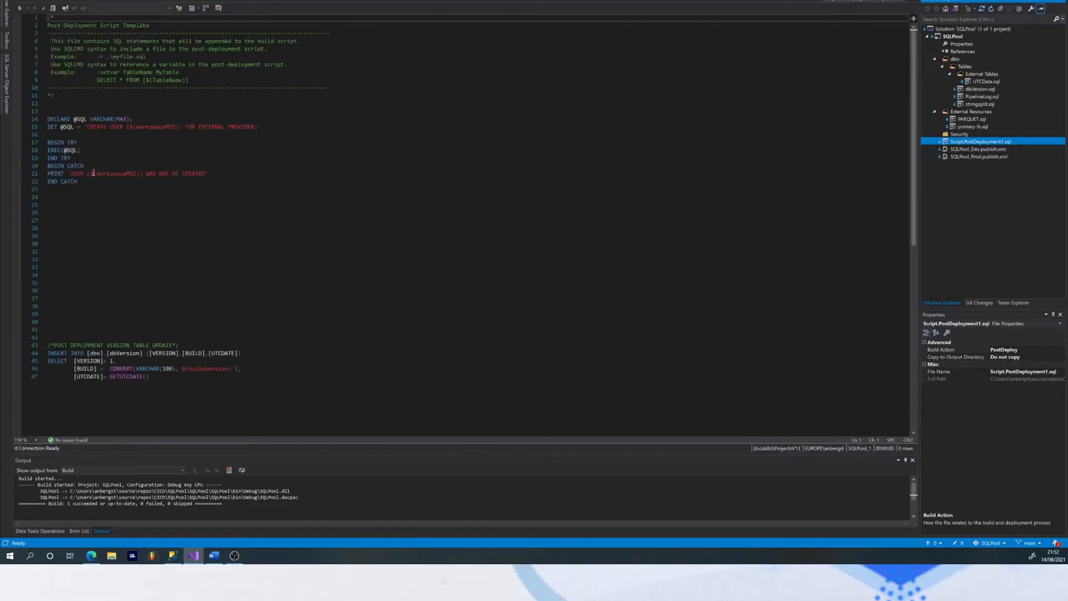
drag(89, 173, 146, 174)
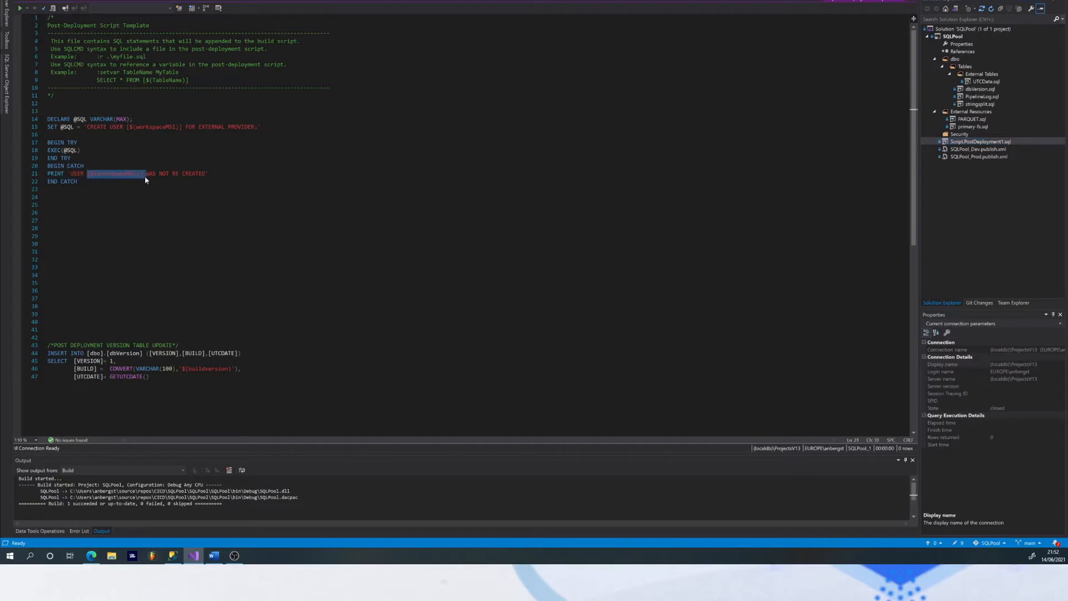
click(181, 195)
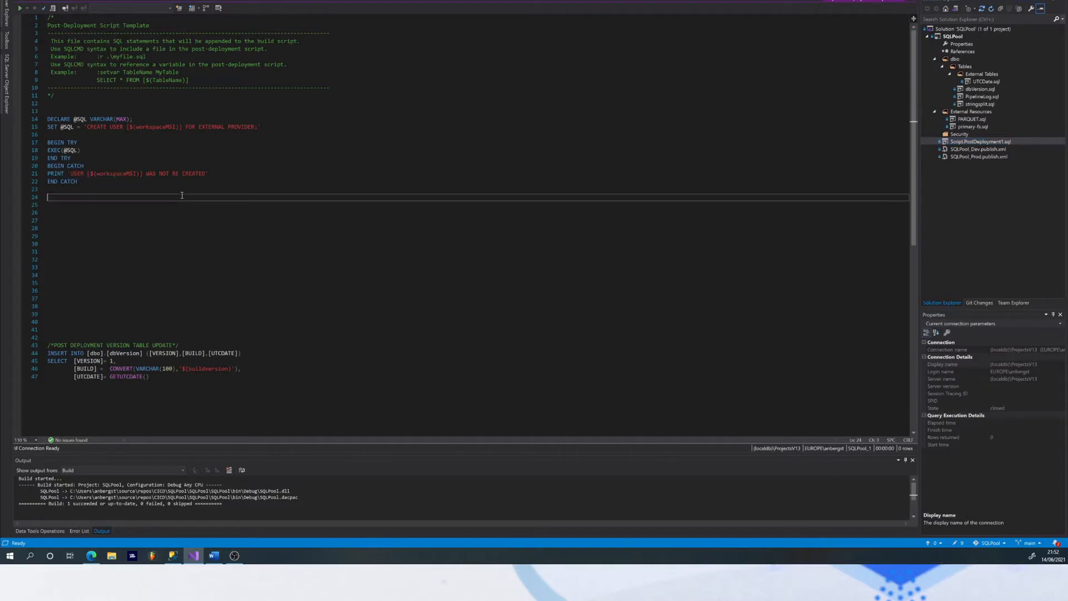
double_click(105, 173)
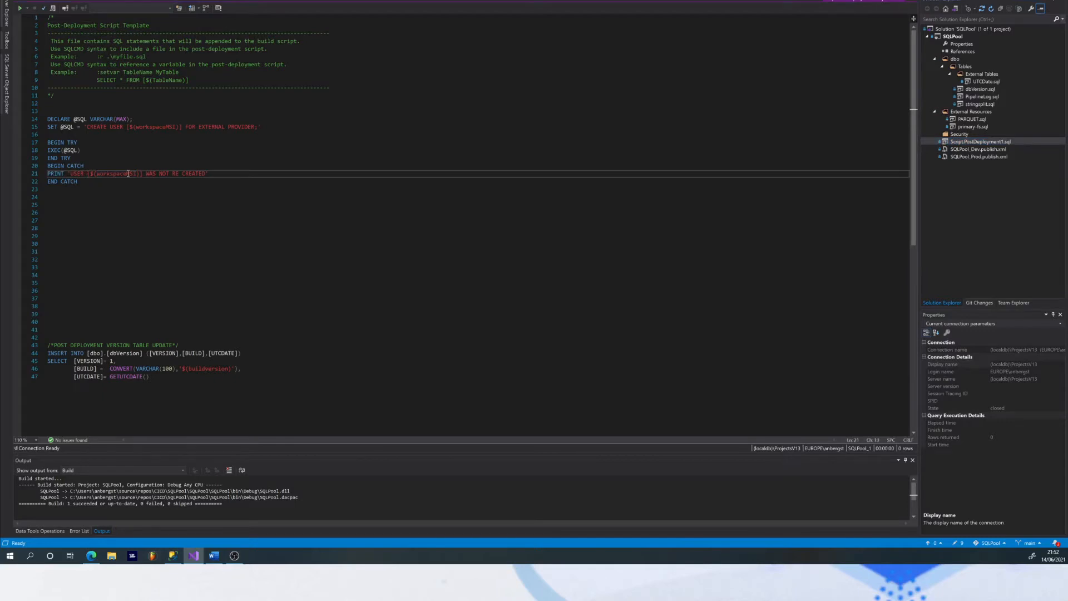
drag(87, 173, 149, 173)
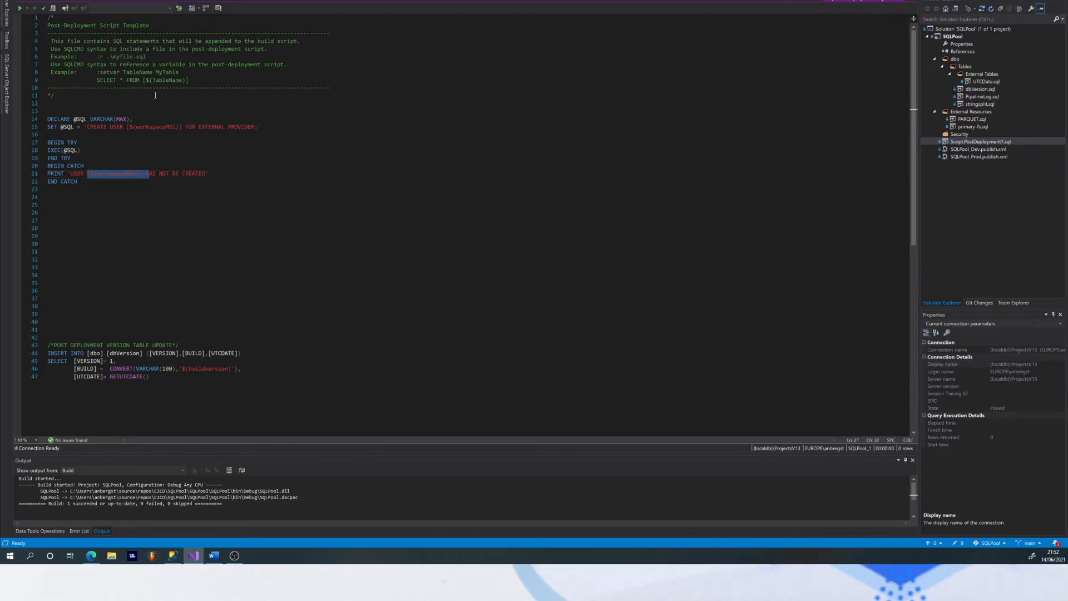
click(282, 232)
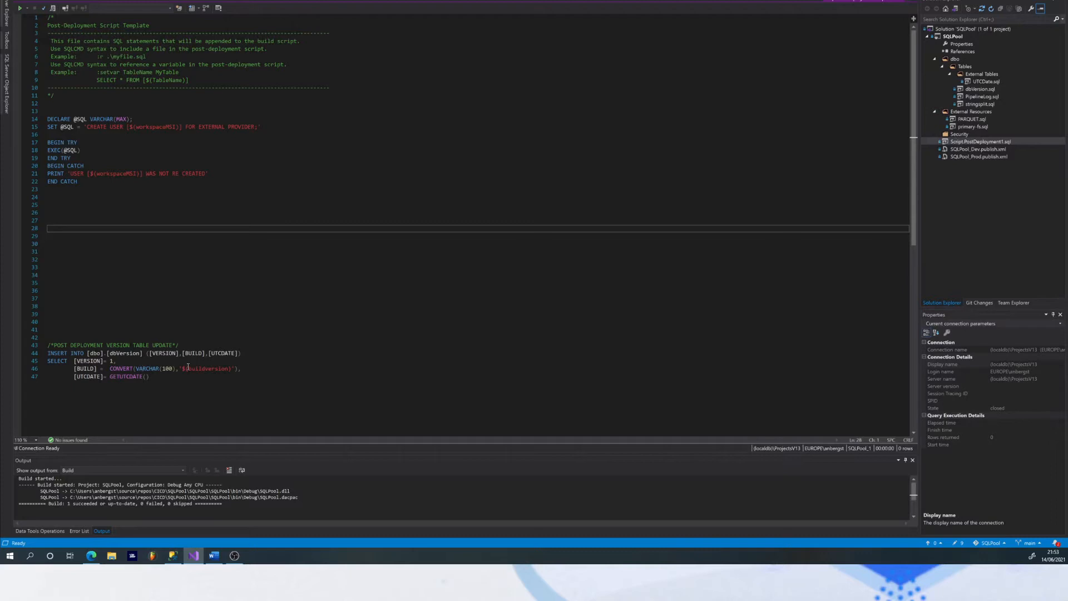
drag(179, 369, 234, 369)
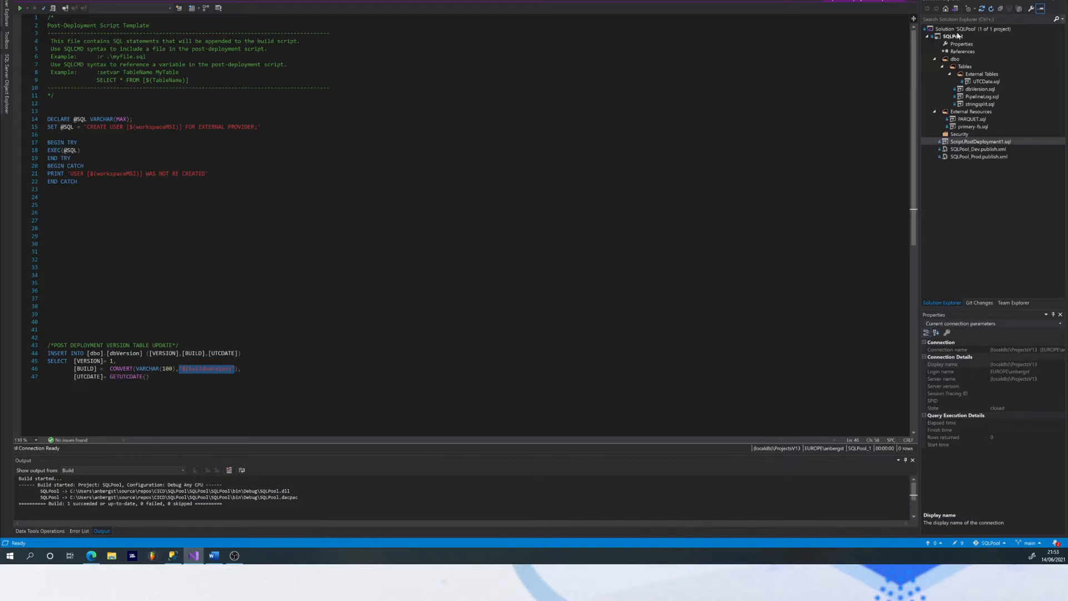
Step: Review the SQLCMD variables in the SQLPool project's properties and return to the post-deployment script
right_click(957, 36)
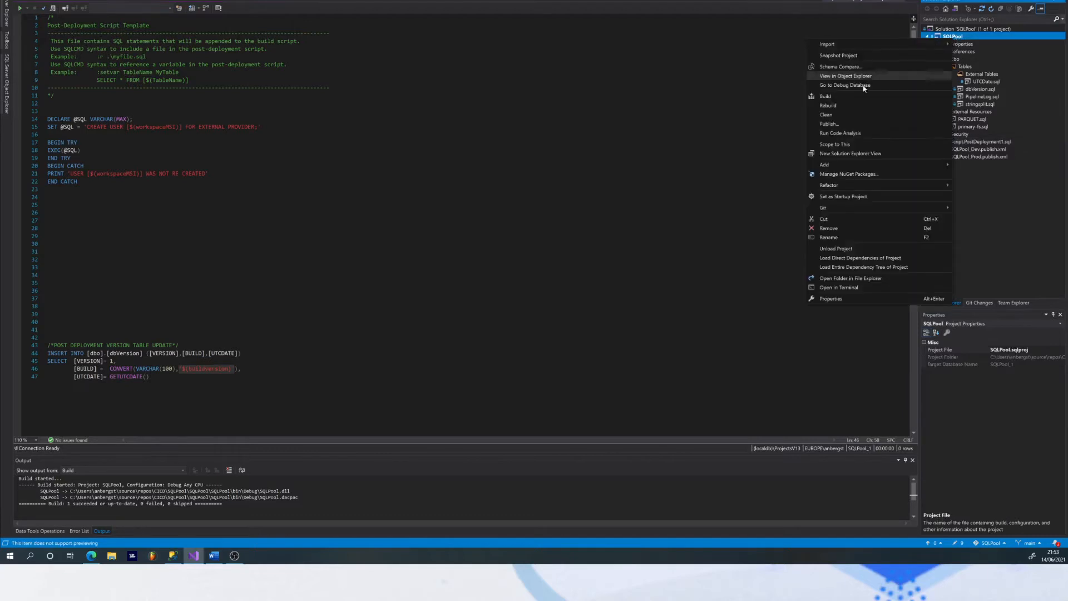
click(846, 298)
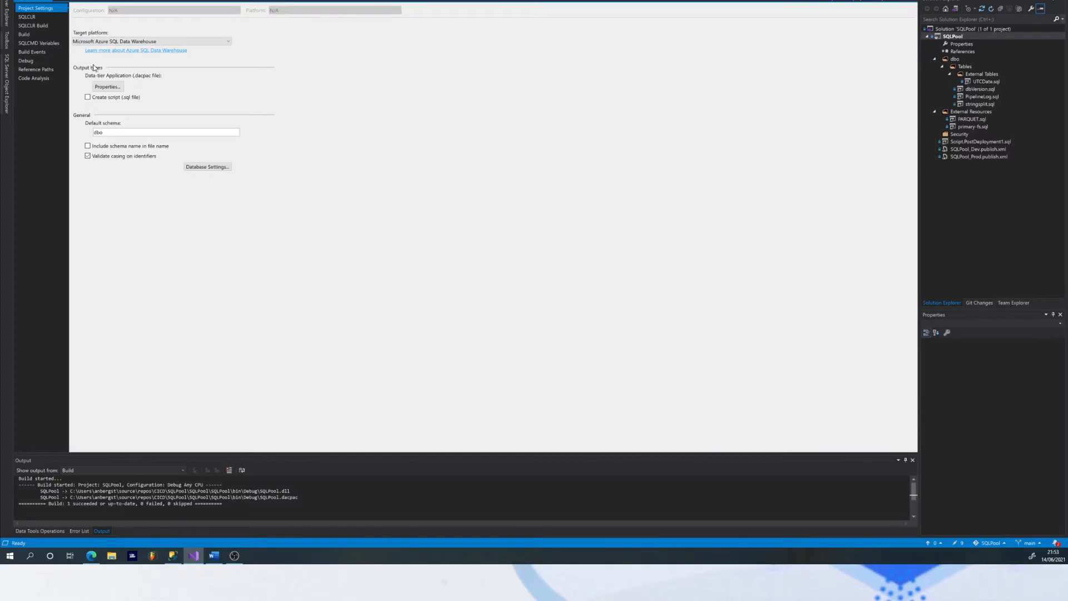
click(38, 42)
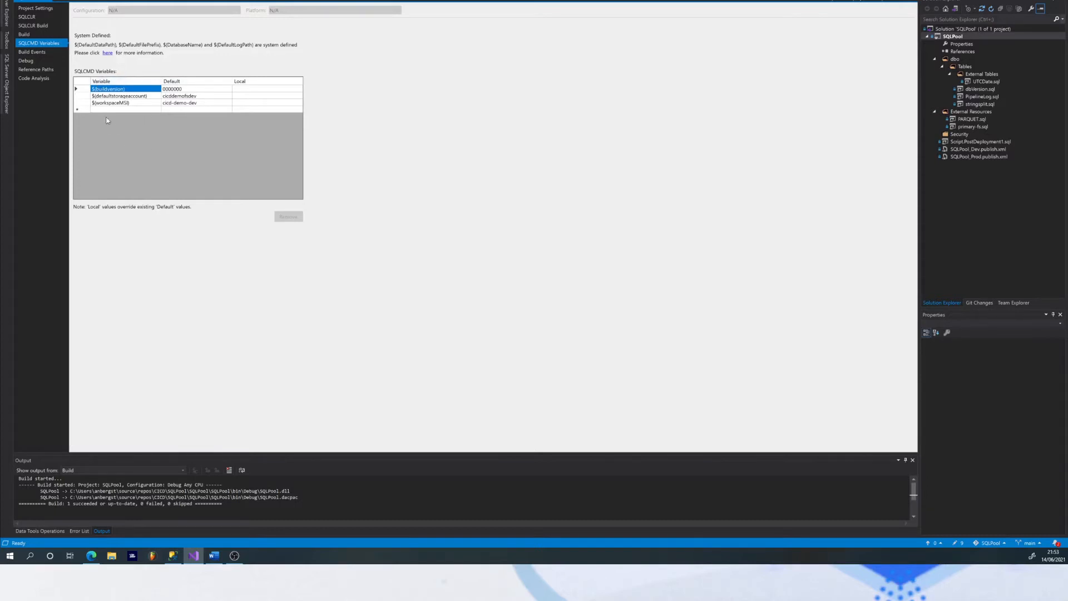
click(47, 3)
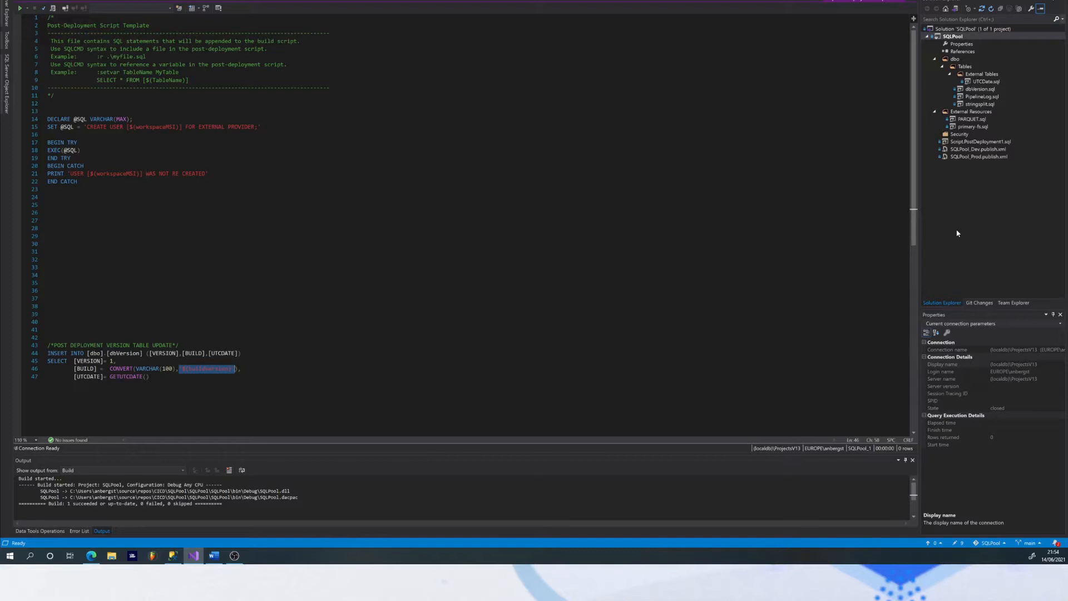
Step: Open the SQLPool_Dev.publish.xml publish profile with the XML (Text) Editor
click(975, 150)
click(982, 157)
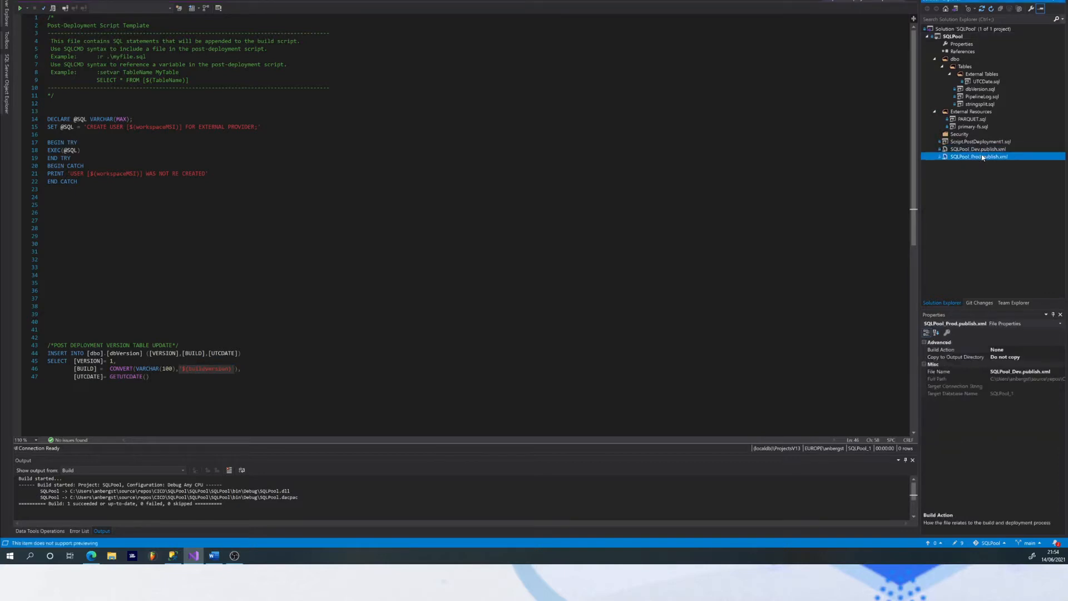
right_click(981, 150)
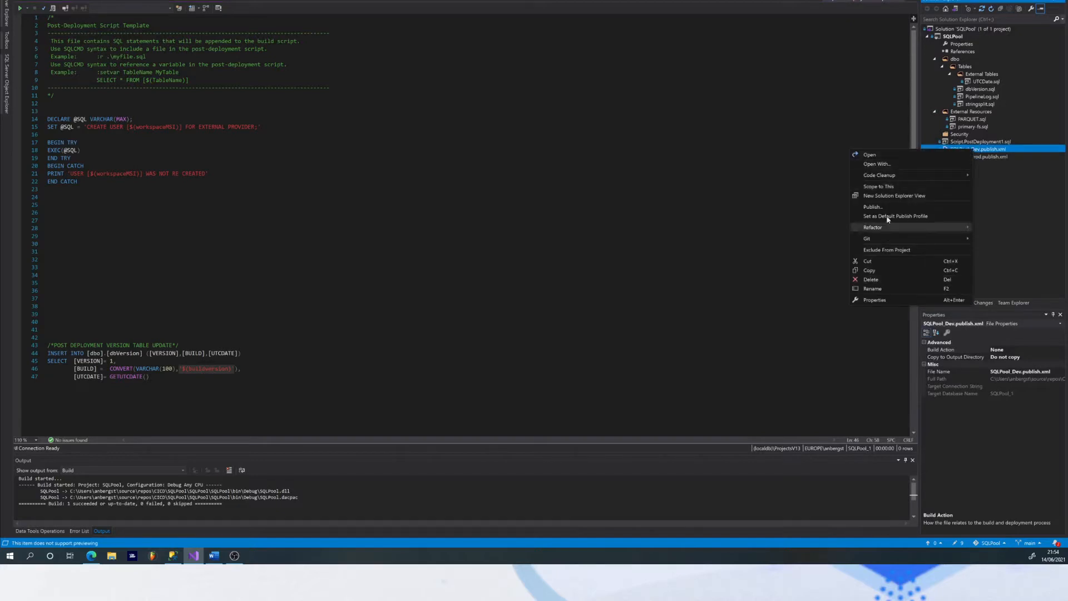
click(877, 164)
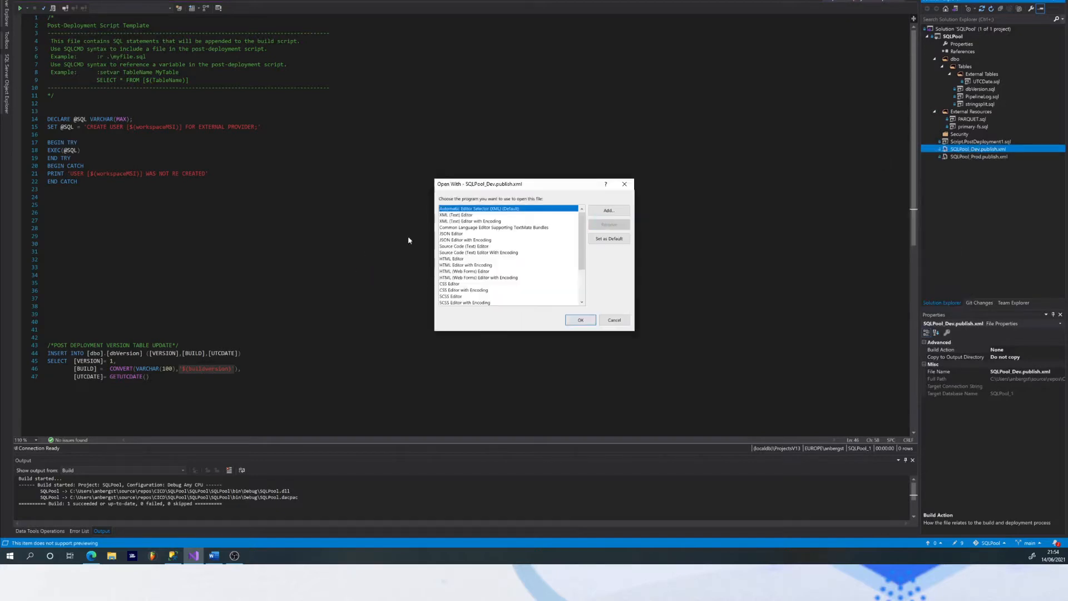
click(448, 216)
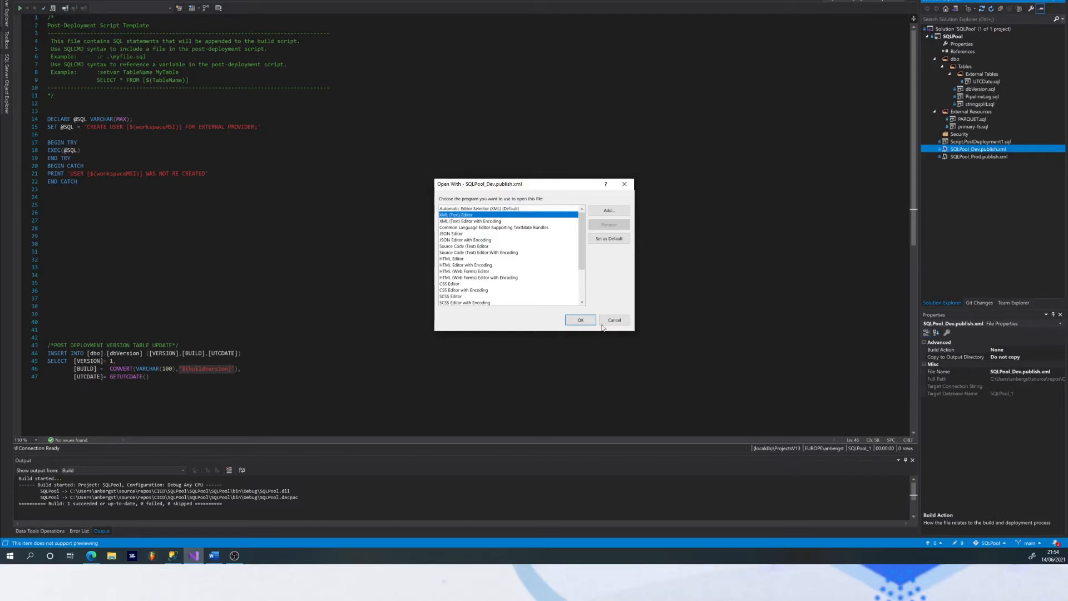
click(583, 320)
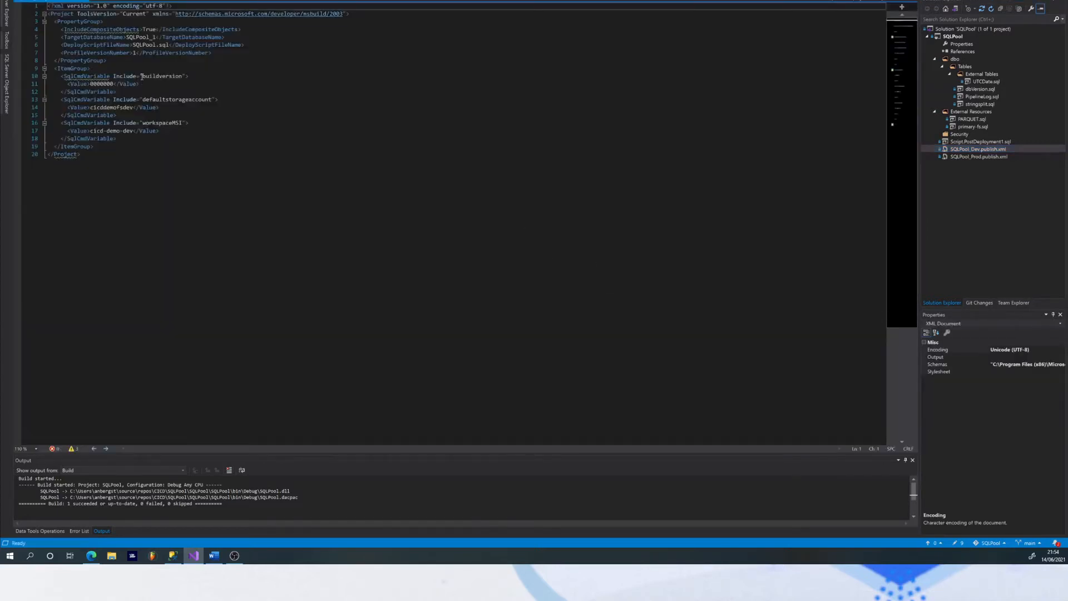
Step: Examine the buildversion, defaultstorageaccount and workspaceMSI variables and their values in the Dev publish profile
drag(139, 76, 195, 75)
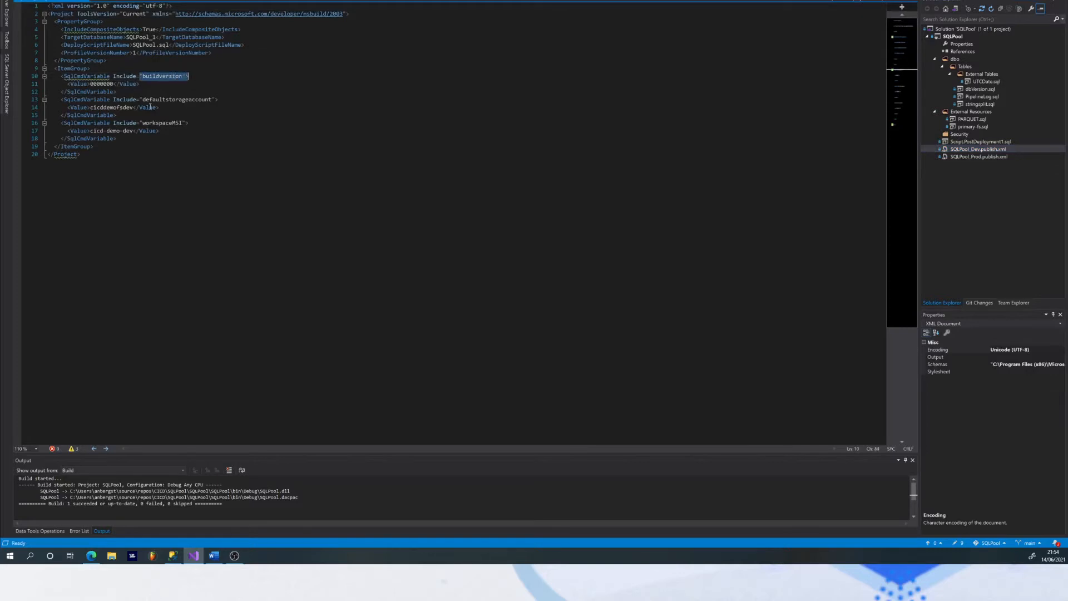
drag(144, 99, 218, 99)
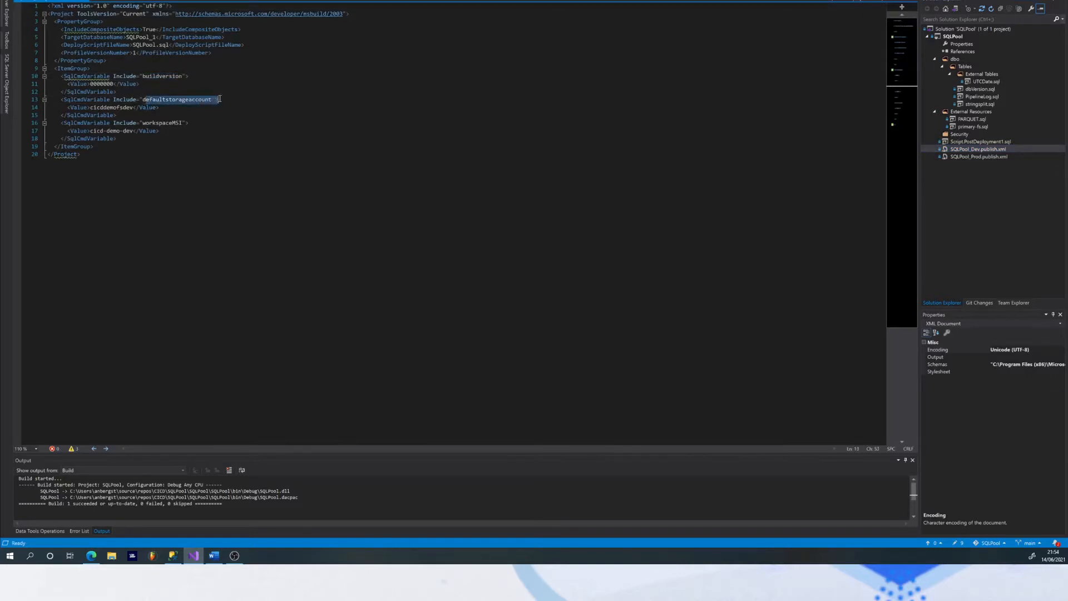
click(229, 104)
drag(142, 123, 183, 123)
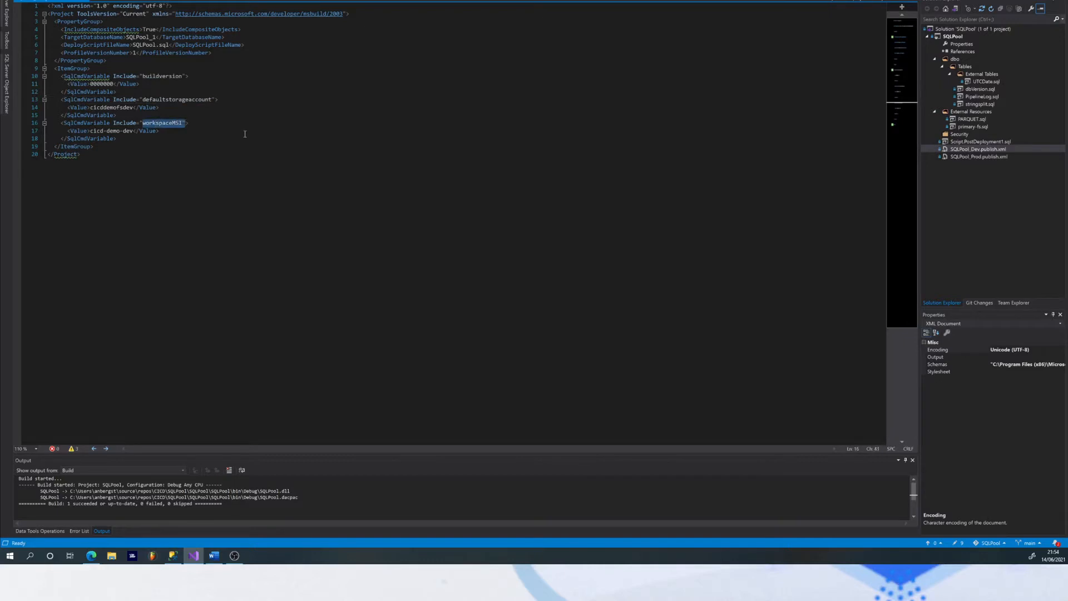
click(141, 132)
click(123, 107)
click(107, 84)
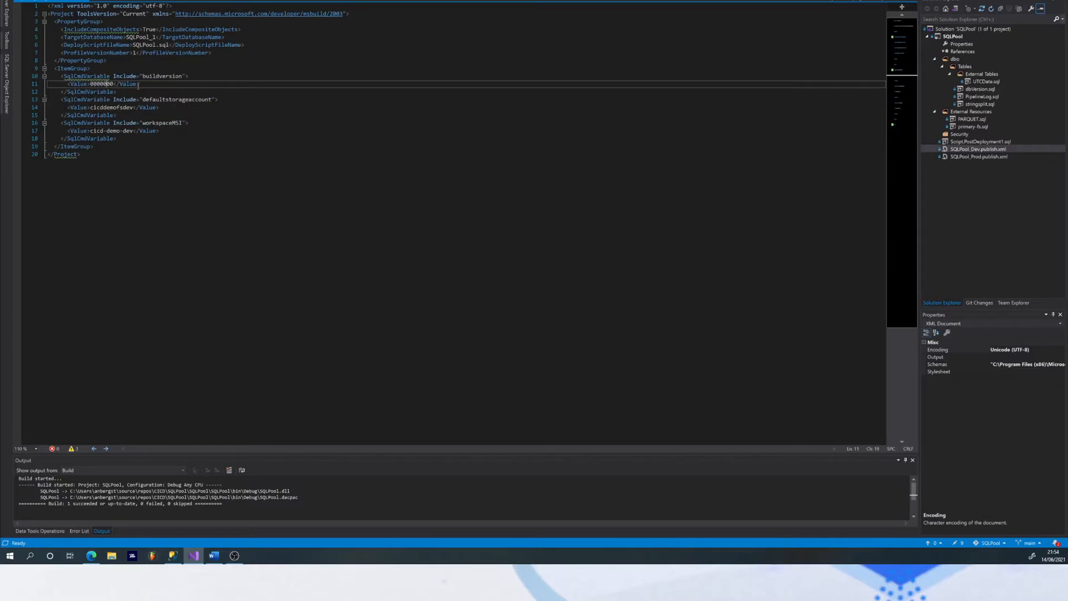
Step: Examine the defaultstorageaccount and workspaceMSI values in SQLPool_Prod.publish.xml against those in the Dev profile, and close both publish profiles
drag(120, 107, 134, 108)
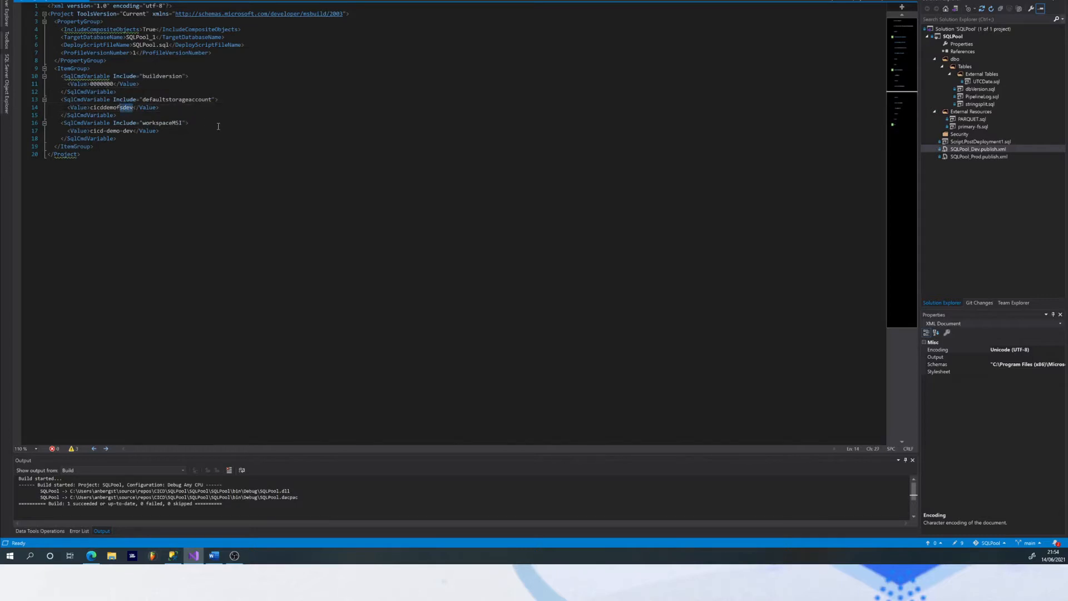
click(756, 127)
right_click(995, 158)
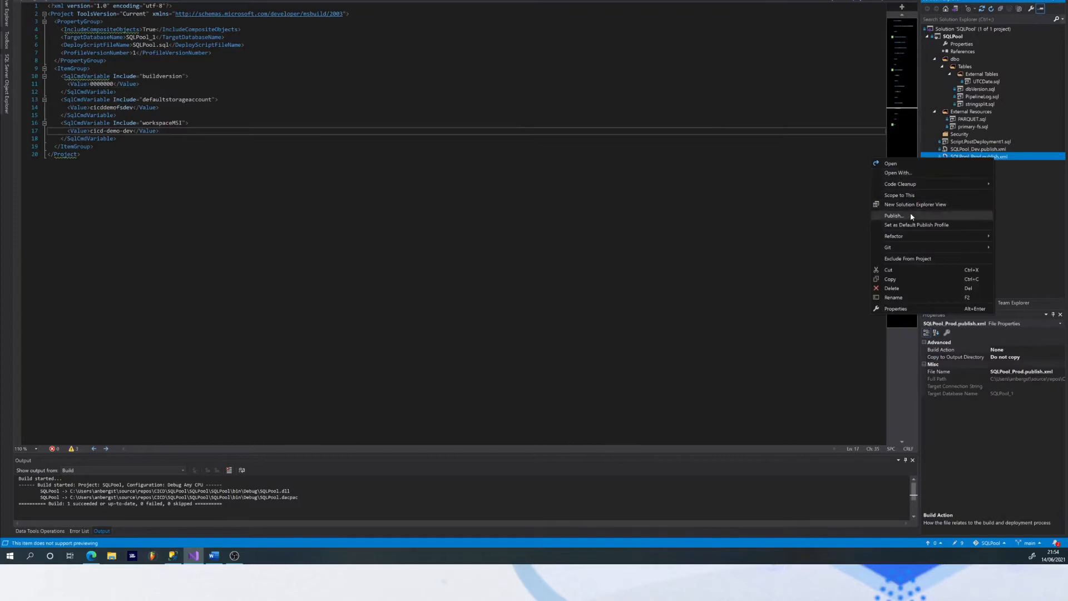
click(905, 173)
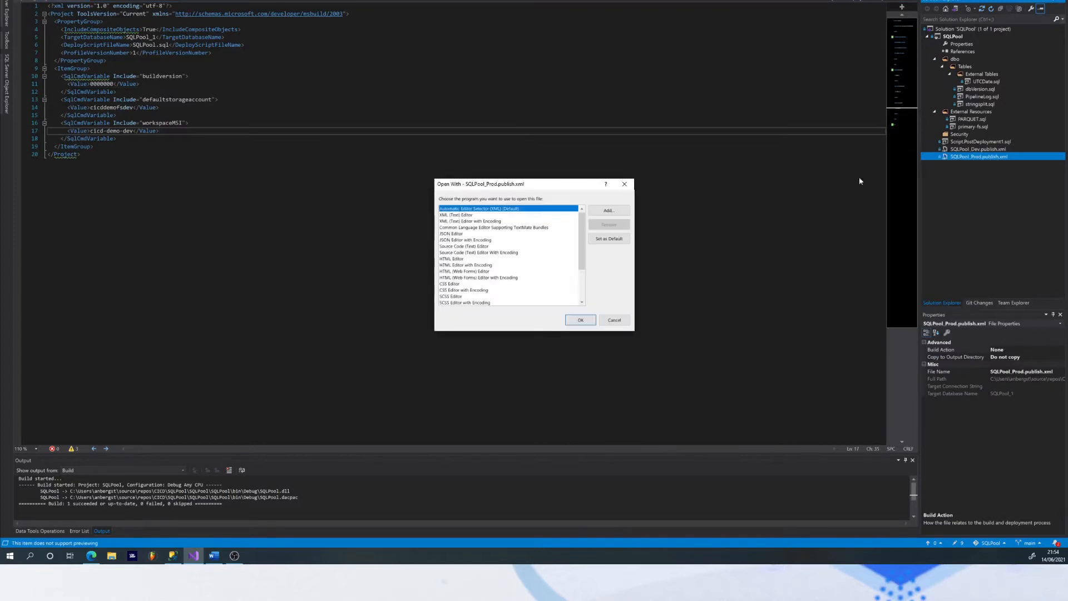
key(Escape)
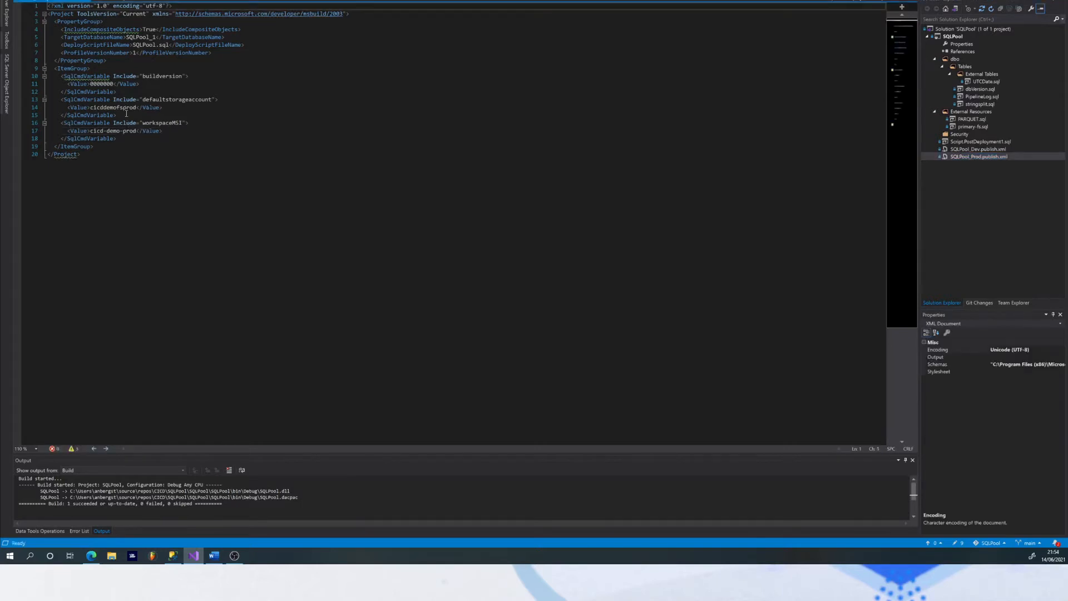
drag(124, 107, 139, 131)
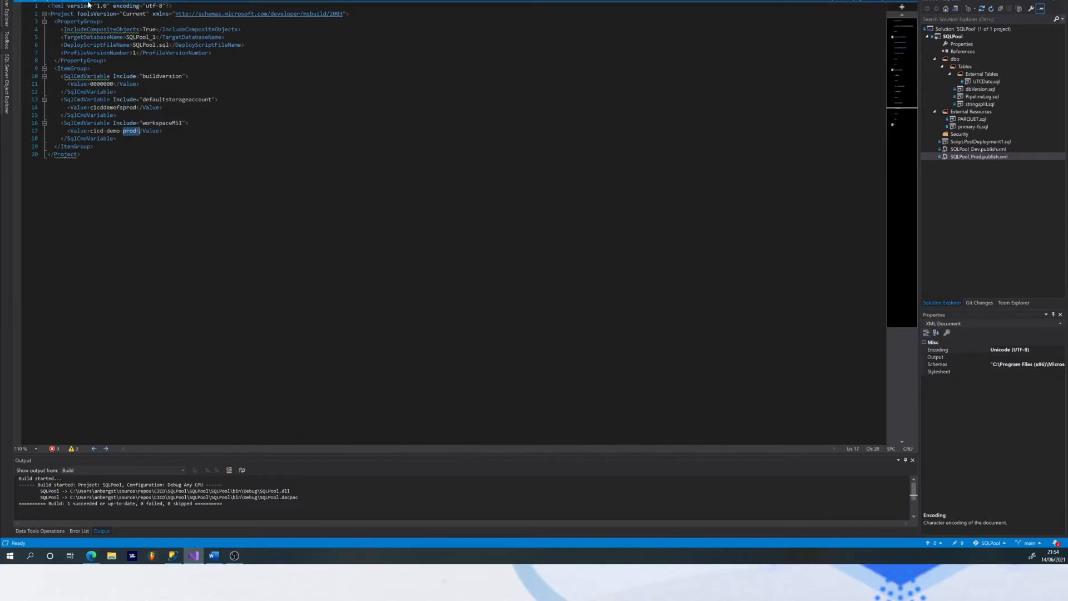
text(dev)
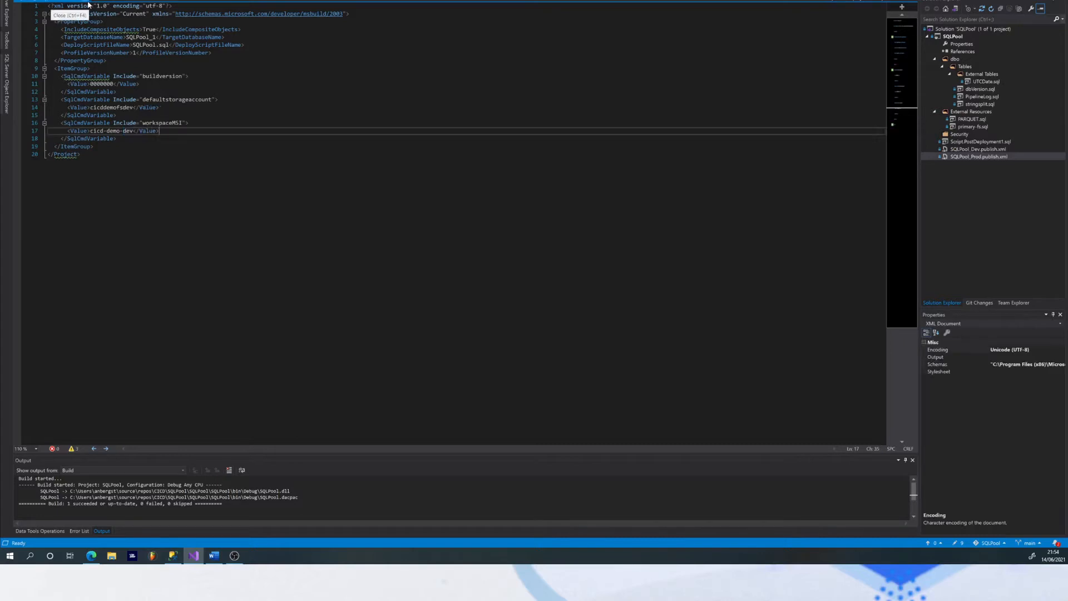
click(88, 4)
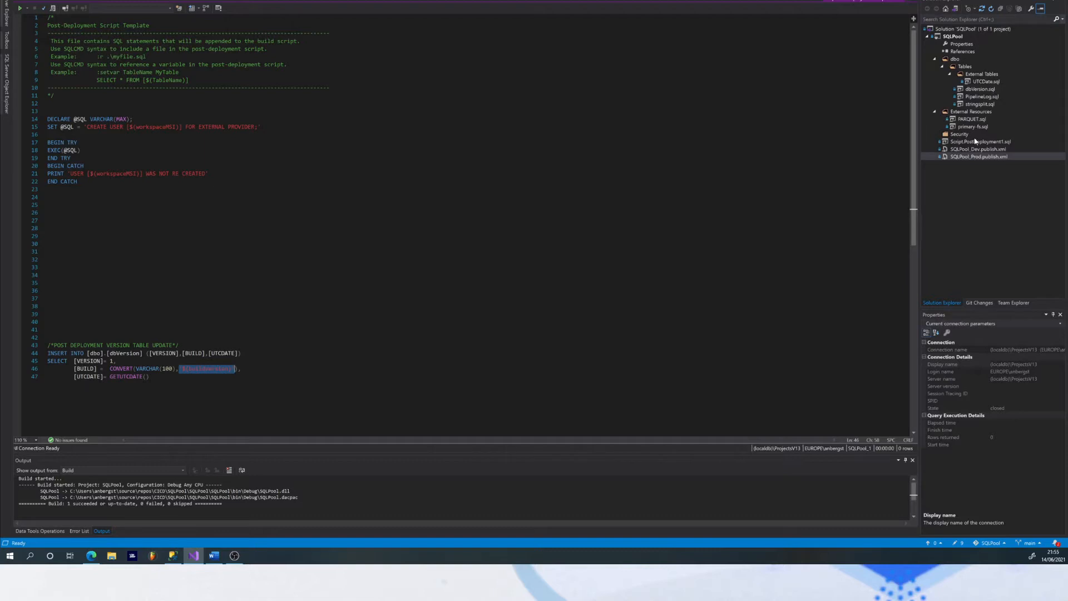
Step: From the SQLPool project's publish settings, load the SQLCMD variable values and create a publish profile
right_click(949, 38)
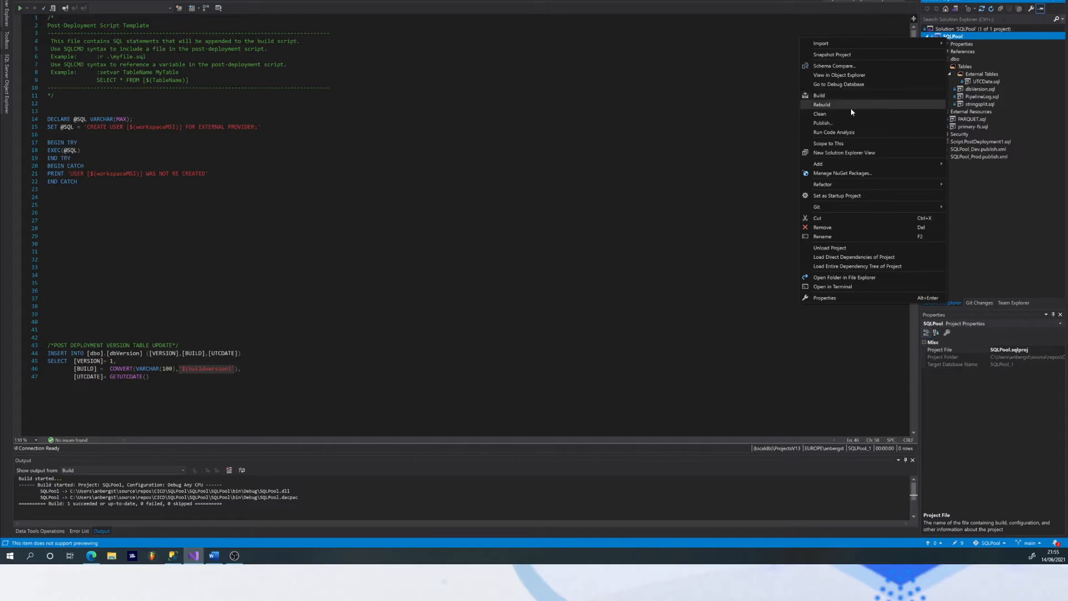
click(822, 123)
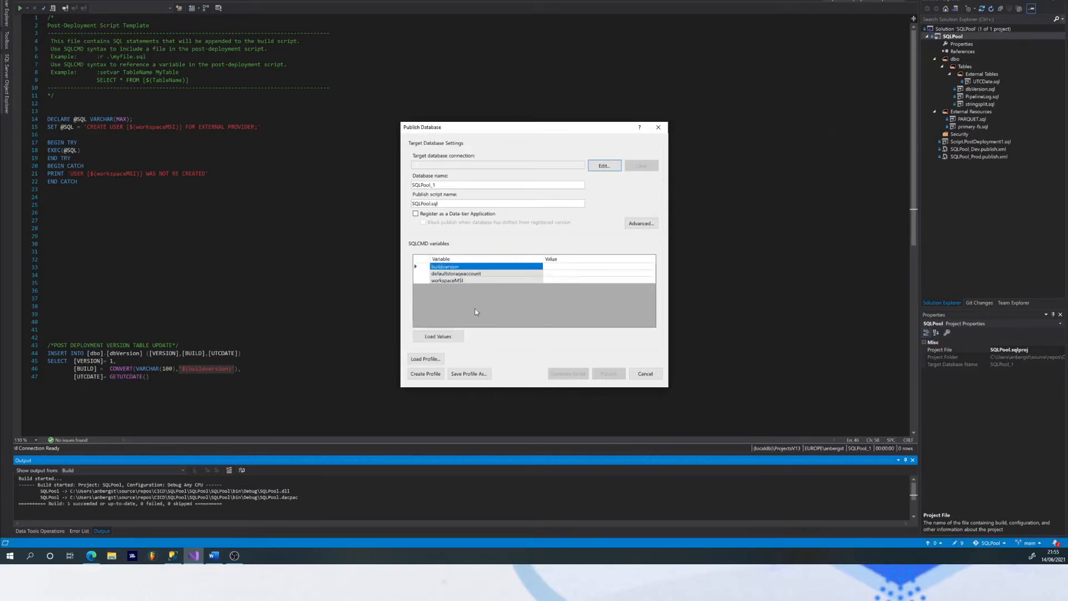
click(450, 337)
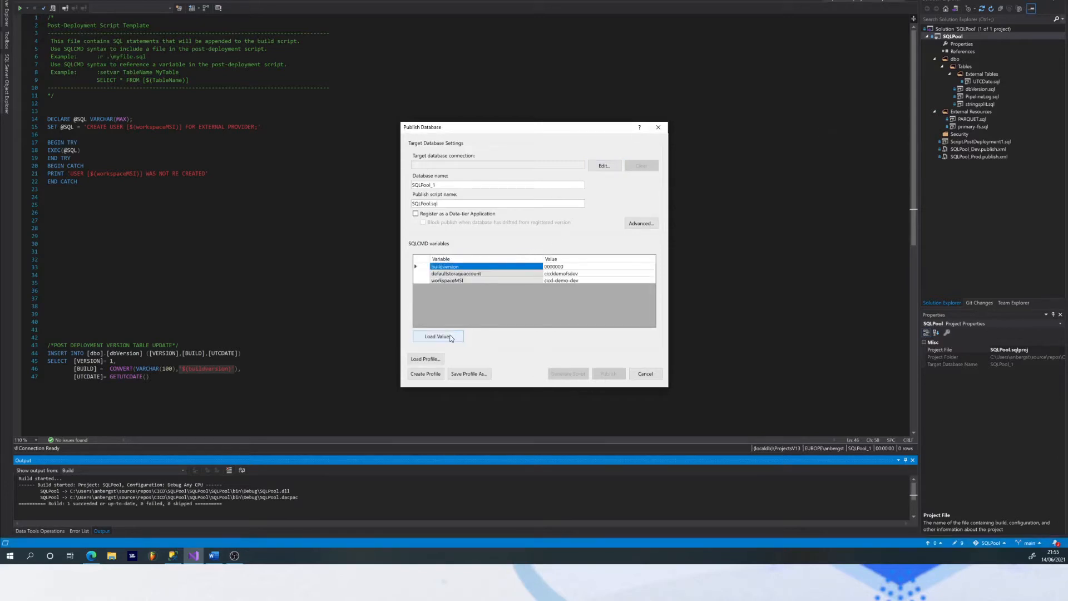
click(431, 374)
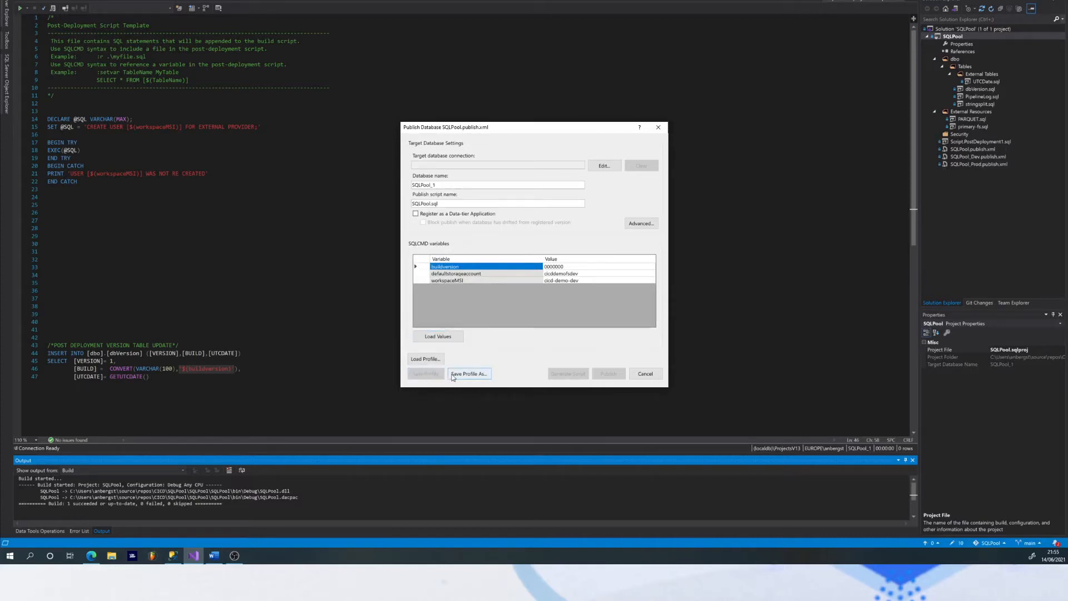
Step: View the option to save the publish profile under another name, and close the Publish Database dialog without publishing
click(457, 376)
click(467, 374)
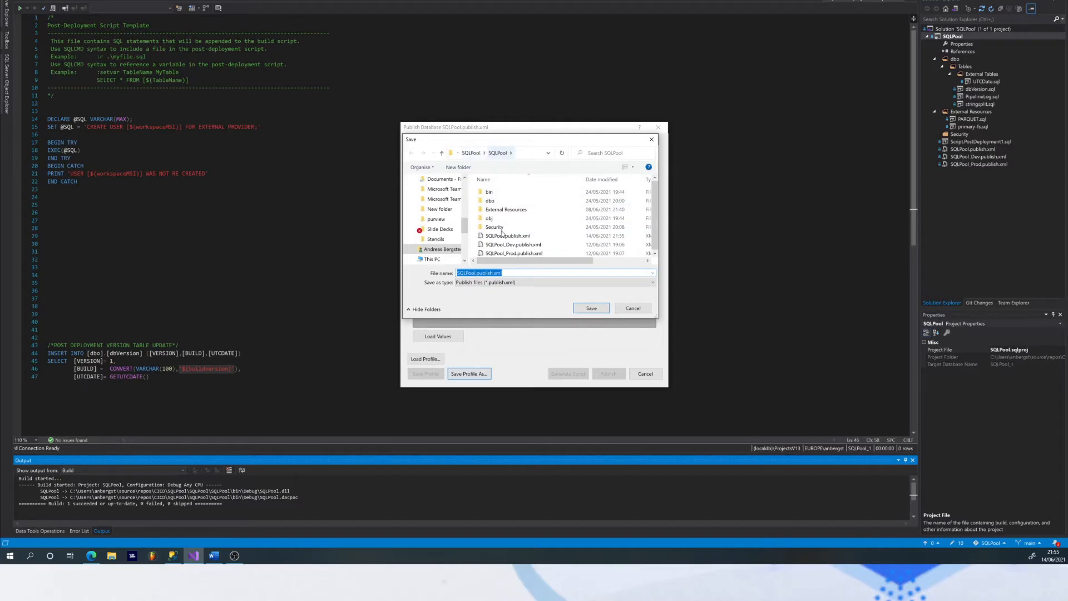
click(637, 311)
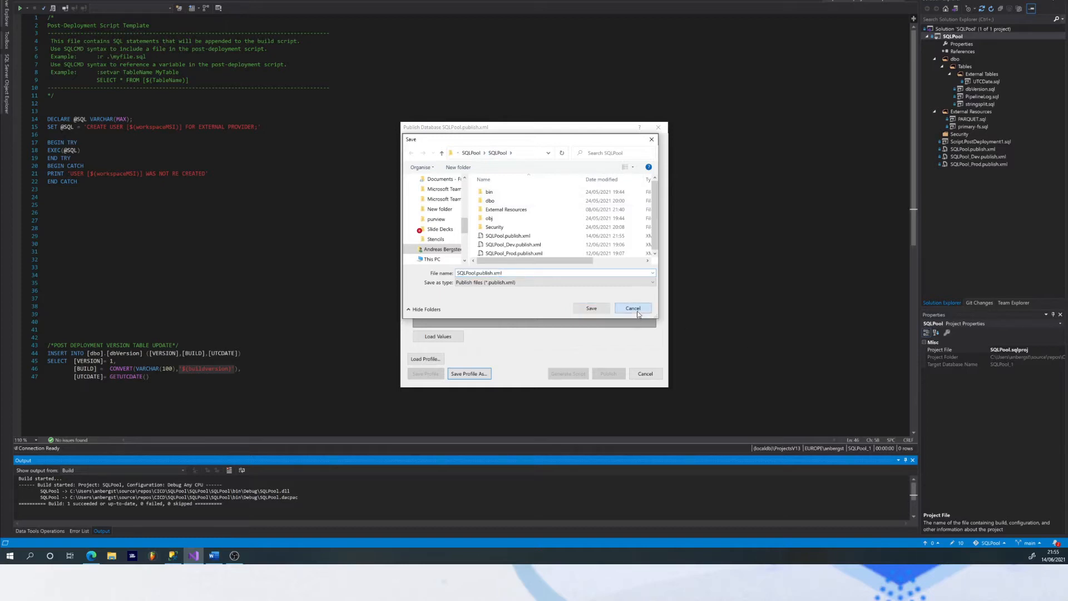
click(641, 374)
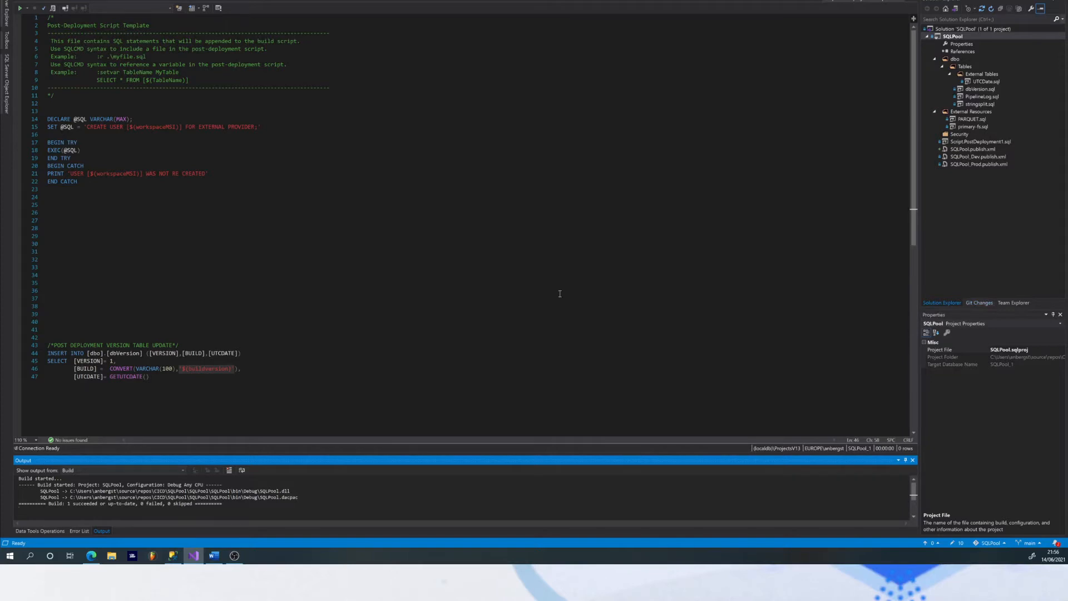
Step: Switch to Azure DevOps in the browser and open the SQLPool Build Pipeline of the SynapseCICDDemo project for editing
click(91, 555)
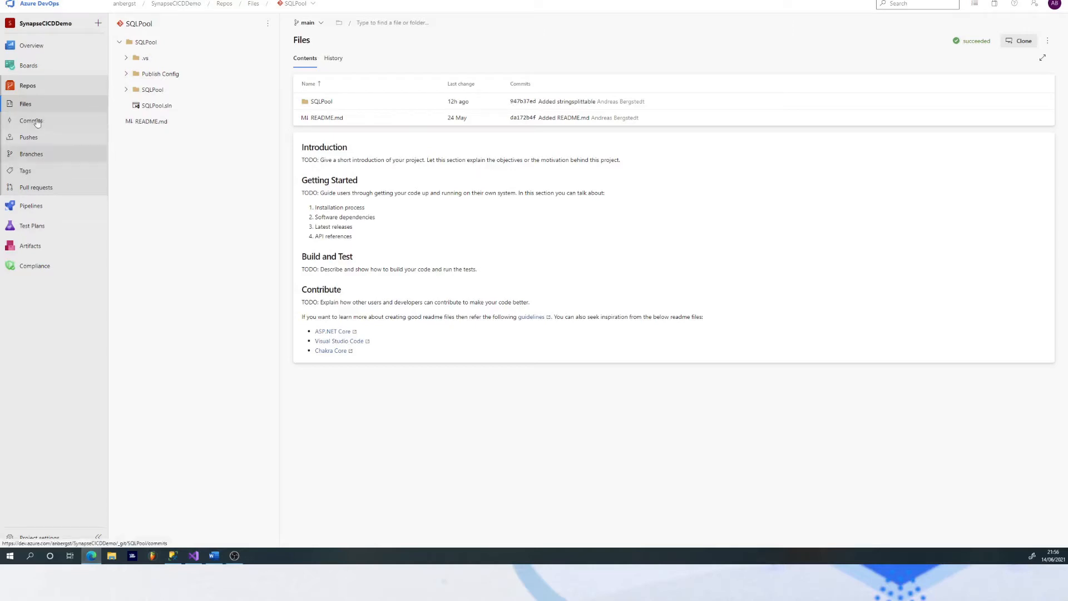
click(47, 209)
click(47, 212)
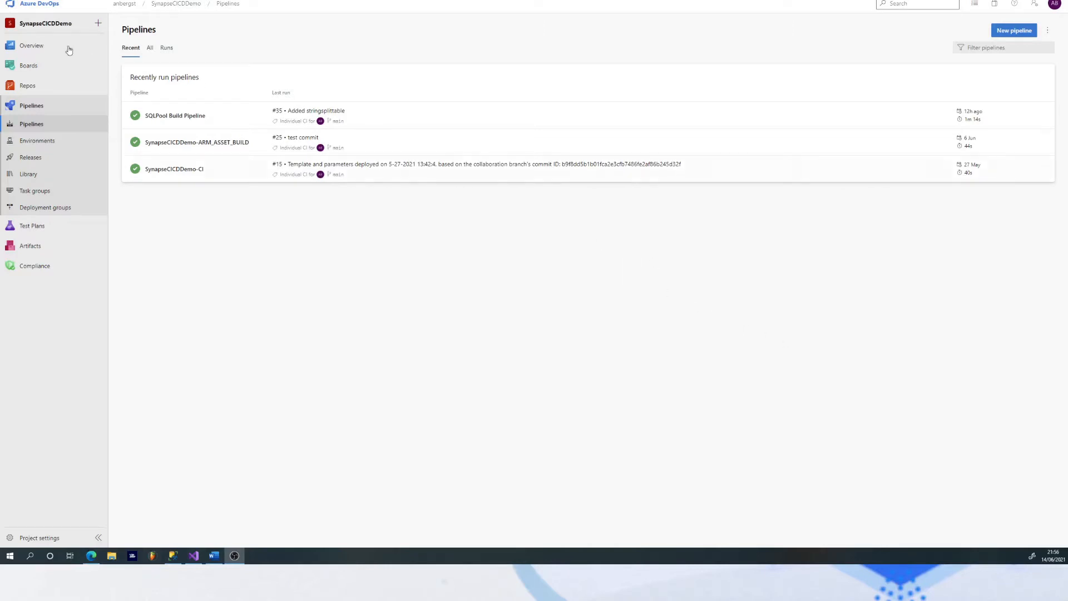
mouse_move(27, 85)
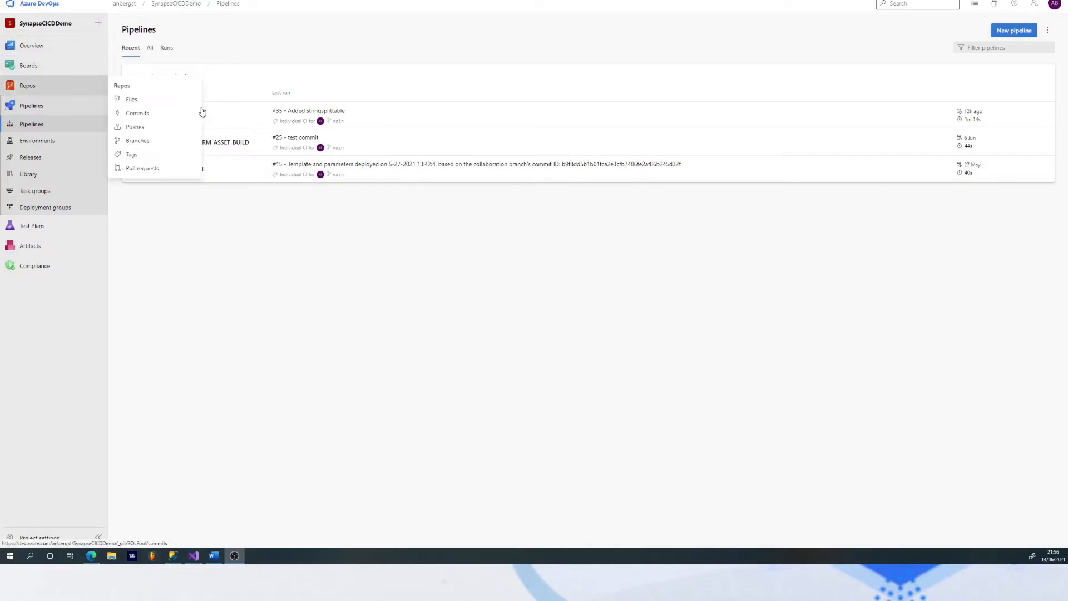
click(226, 121)
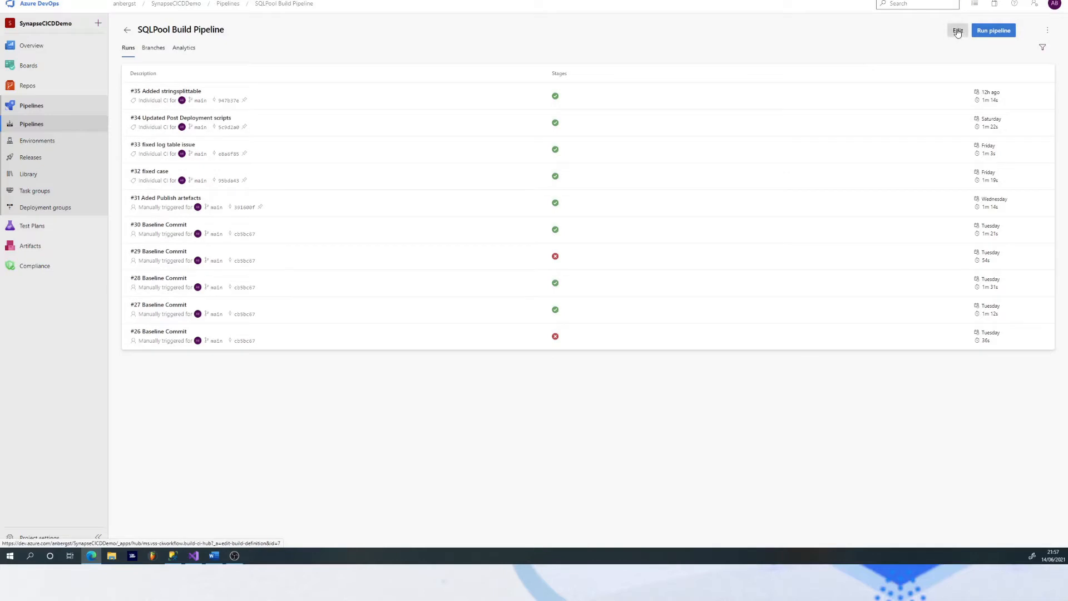
click(957, 32)
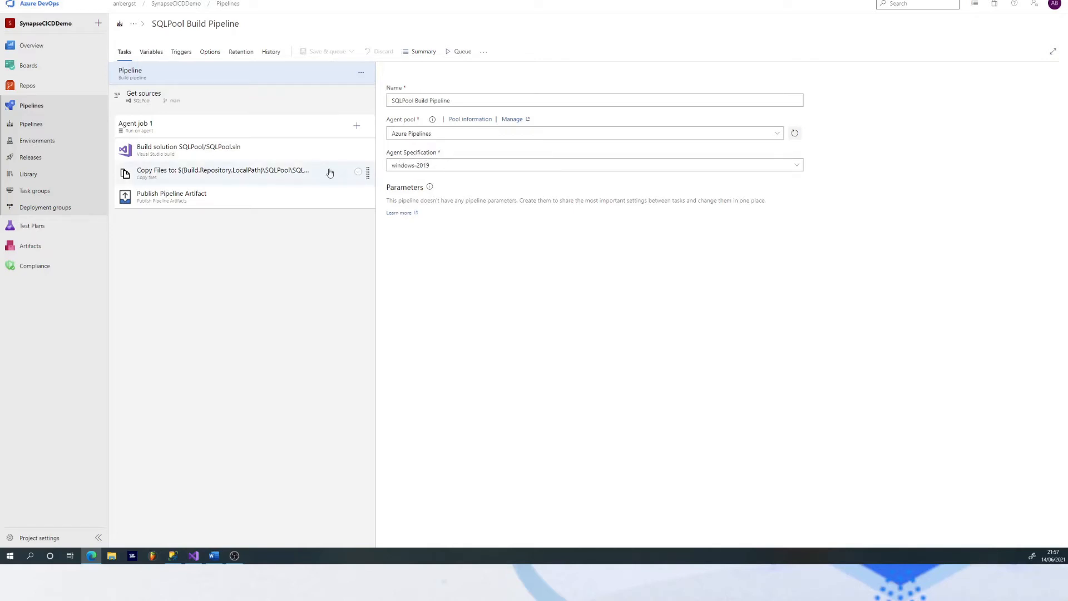
Step: Examine the settings of the Visual Studio build task and the Copy Files task, including its target folder path
click(179, 159)
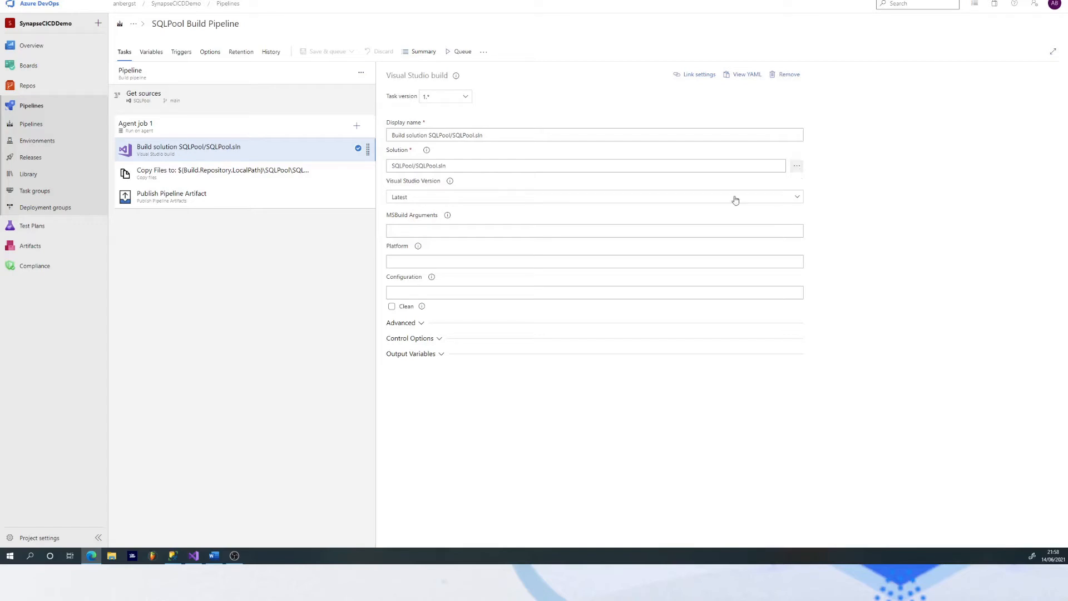
click(193, 174)
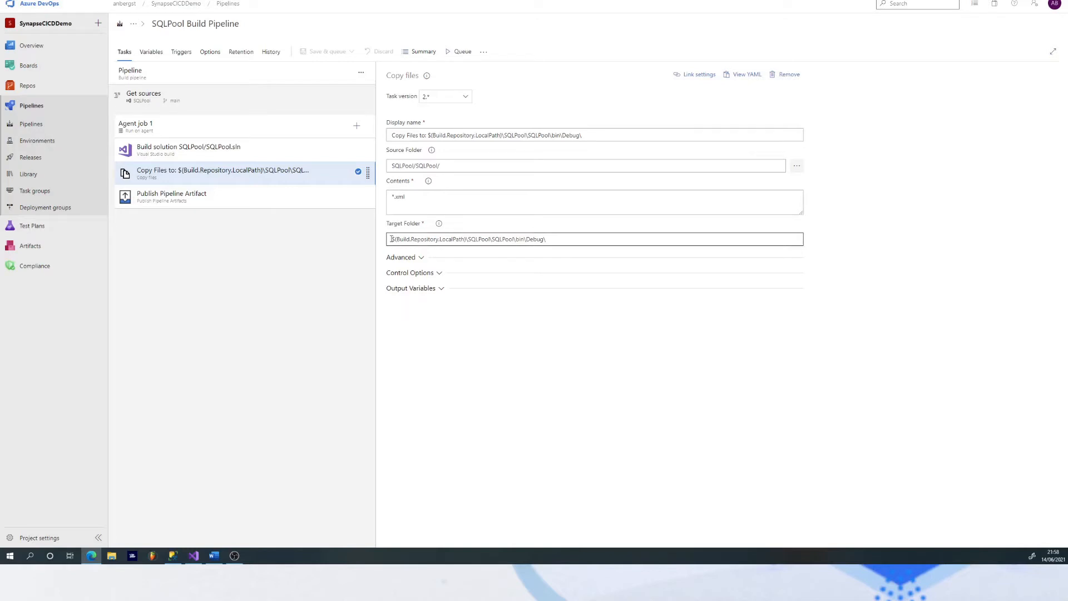
drag(392, 239, 469, 240)
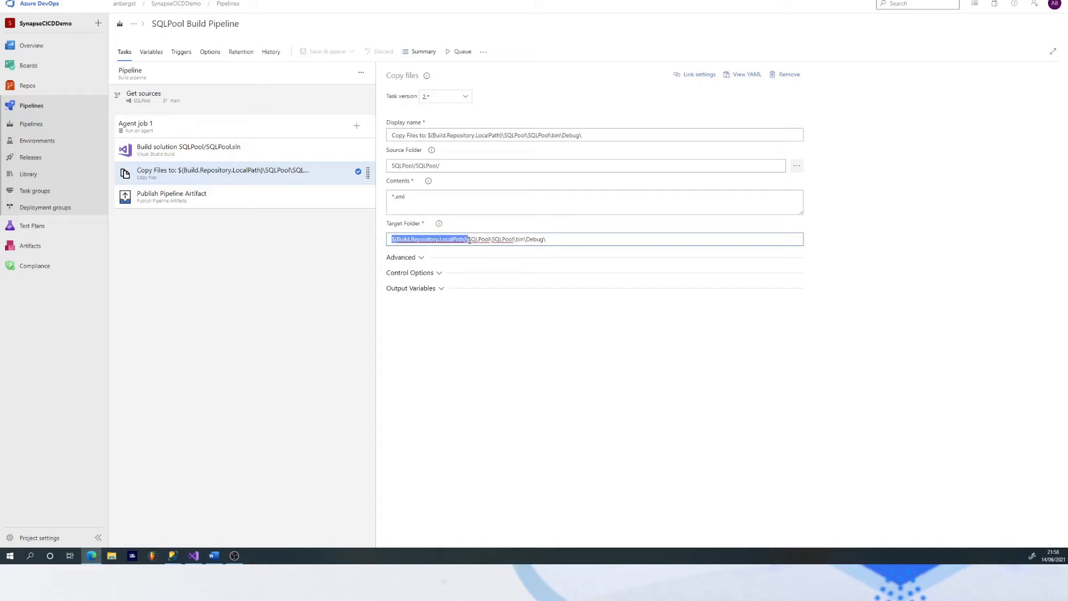
click(560, 240)
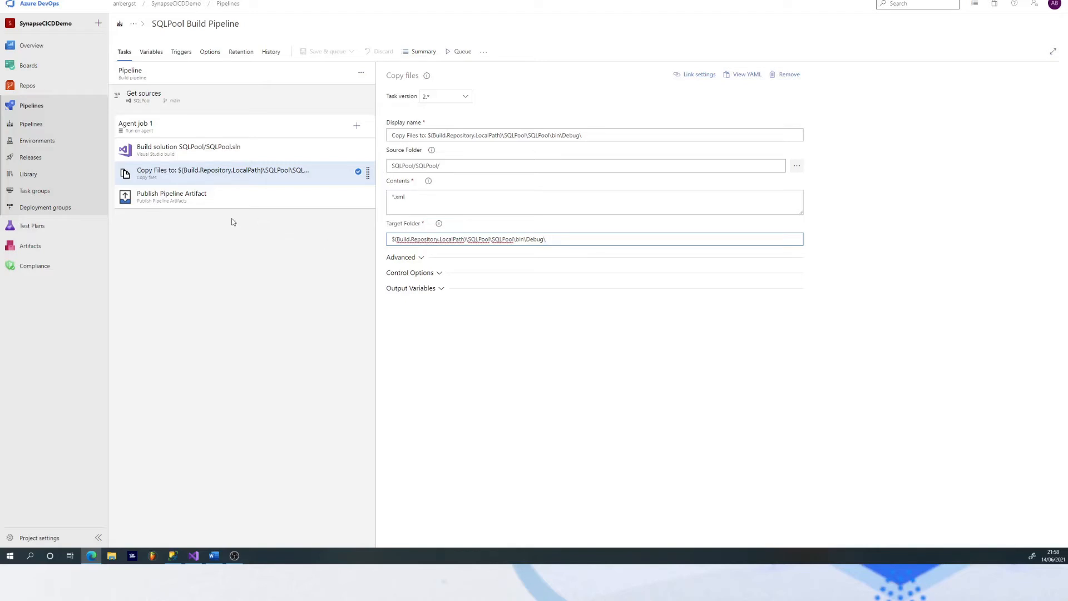
Step: Examine the Publish Pipeline Artifact task's directory path and artifact name, and review the build pipeline's continuous integration trigger
click(180, 201)
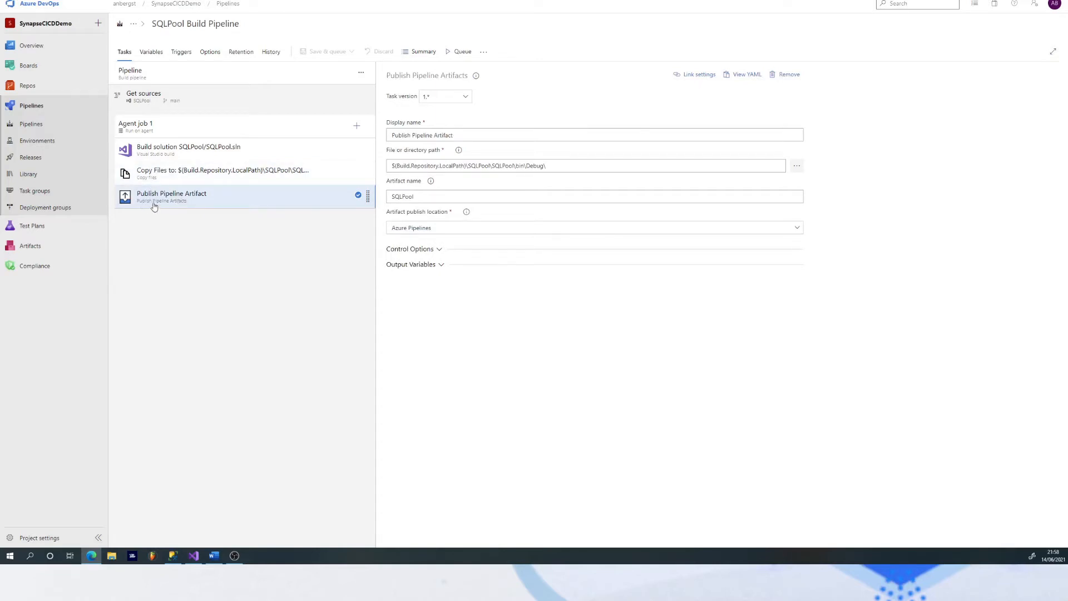
click(437, 167)
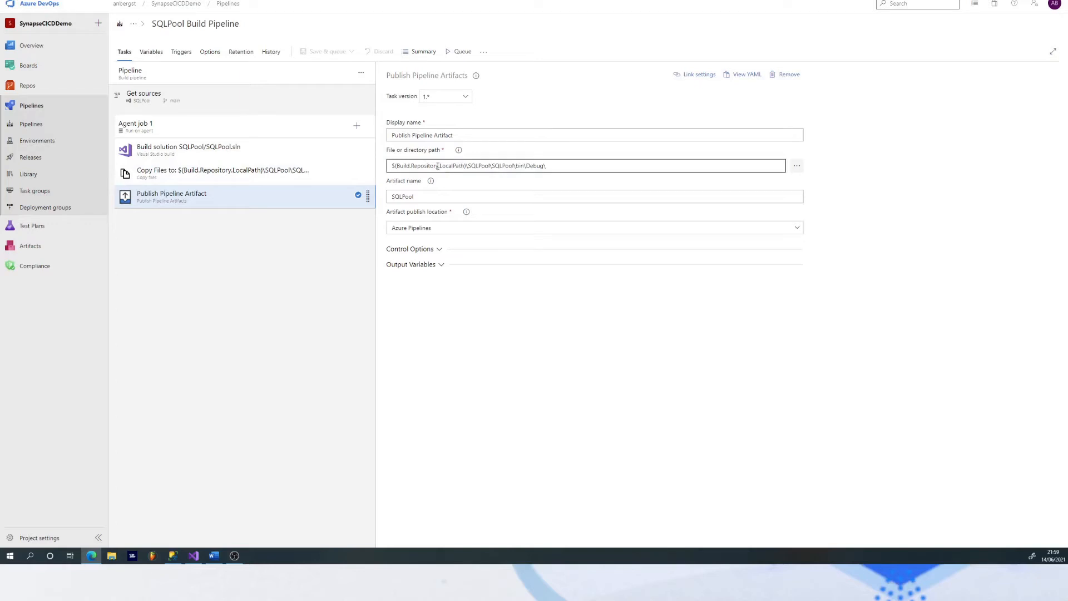
drag(391, 165, 553, 167)
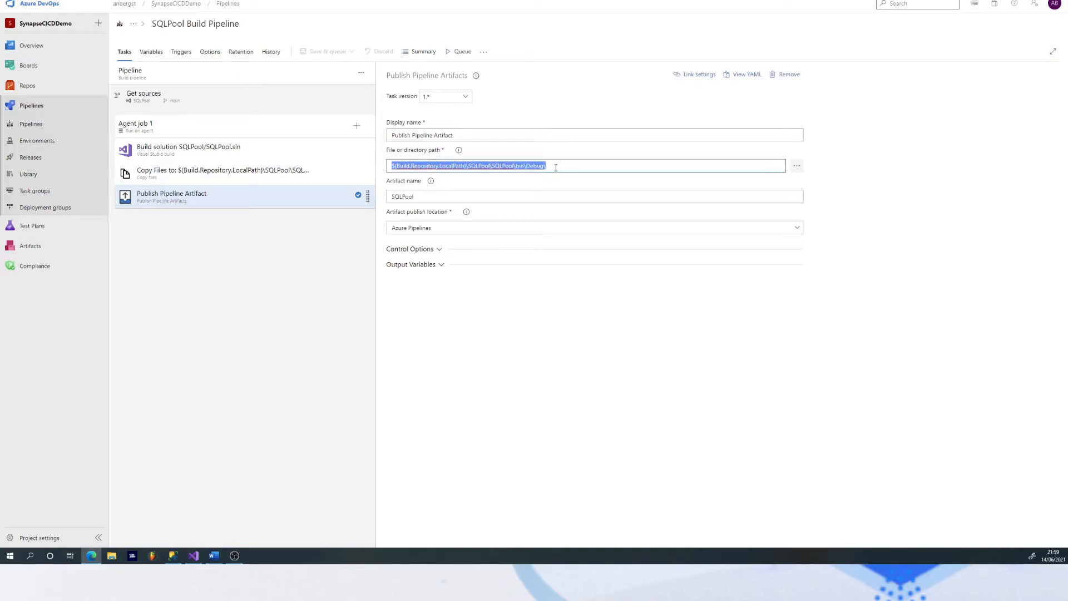
click(422, 195)
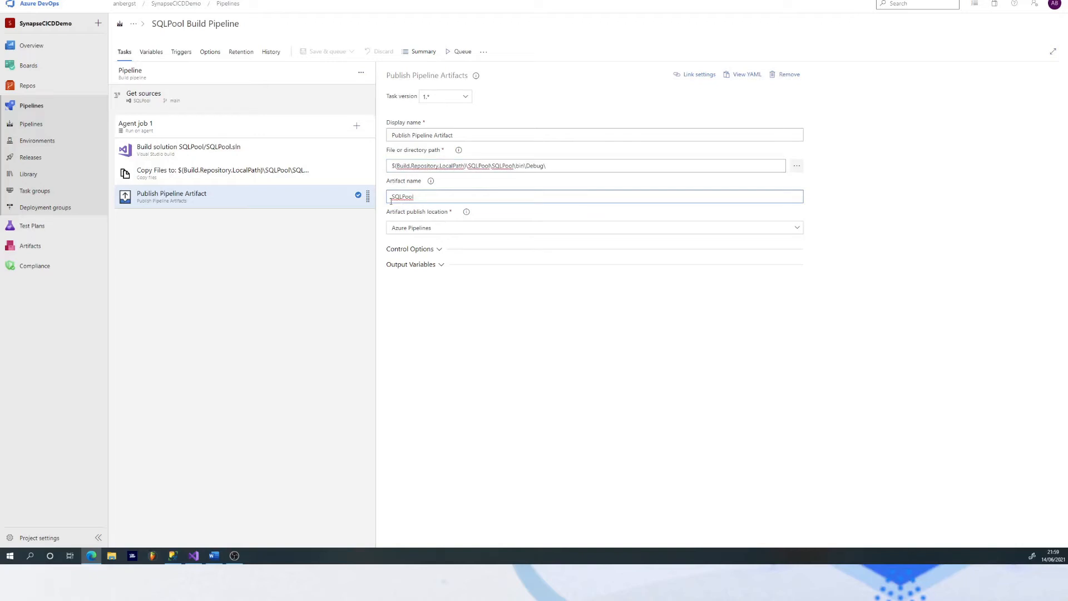
click(271, 262)
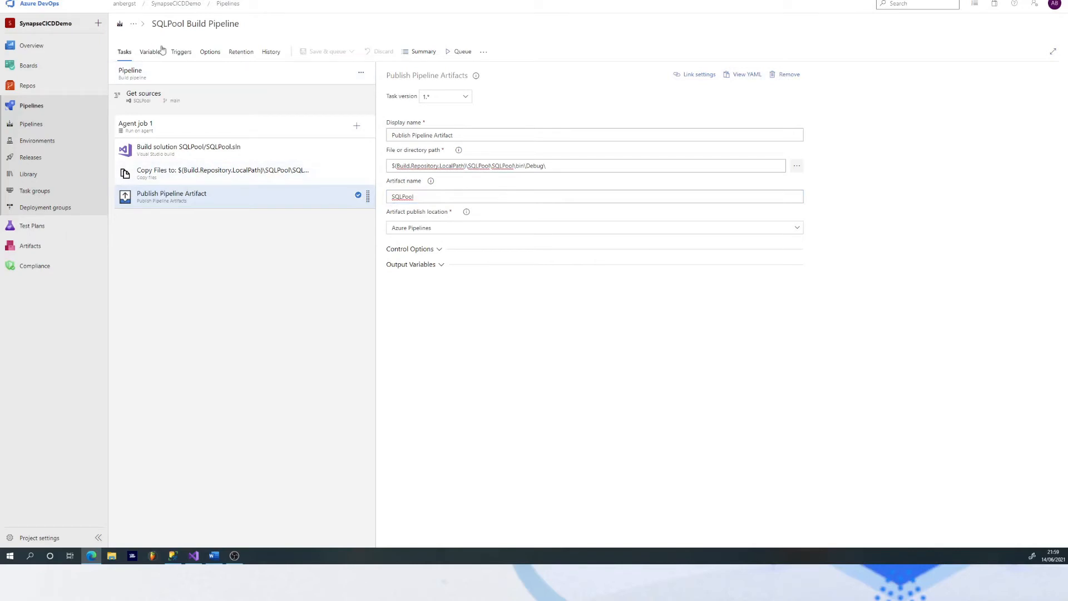
click(184, 52)
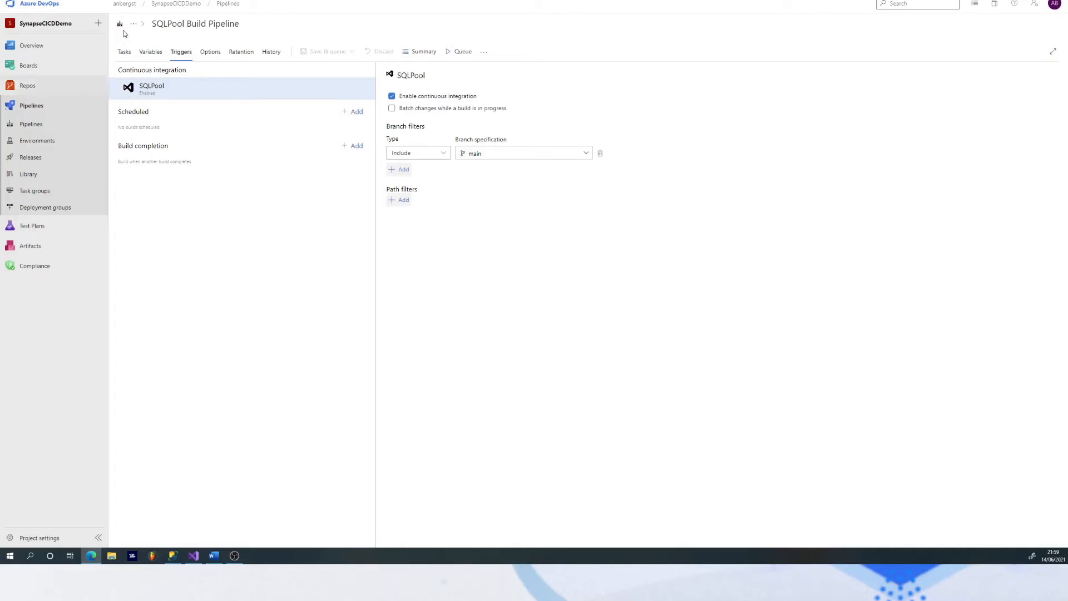
Step: Open the SQL Pool Release Pipeline for editing and show the tasks of Stage 1
click(40, 164)
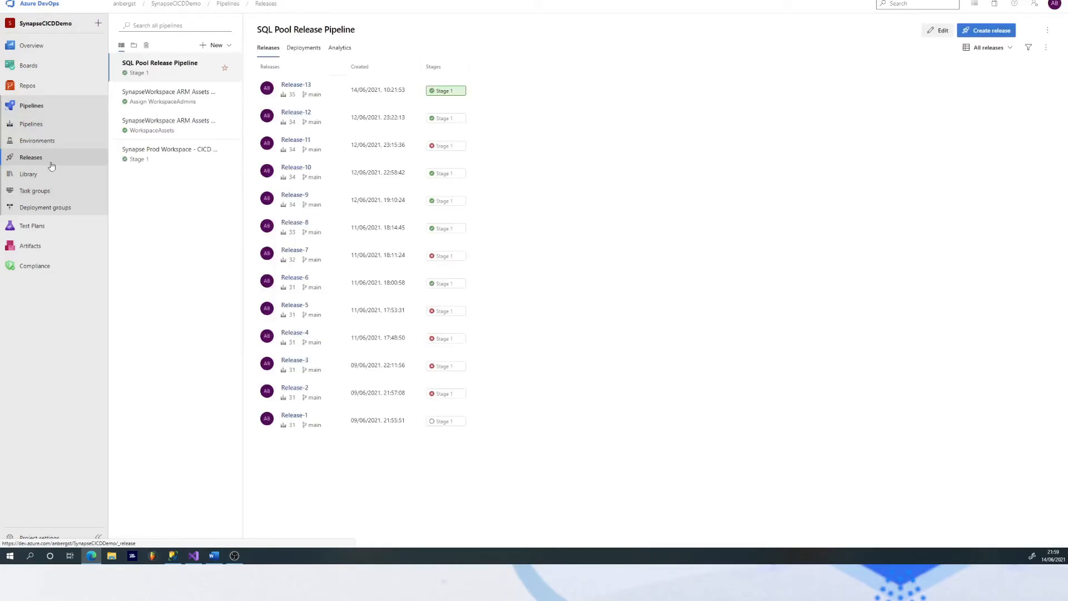
click(940, 30)
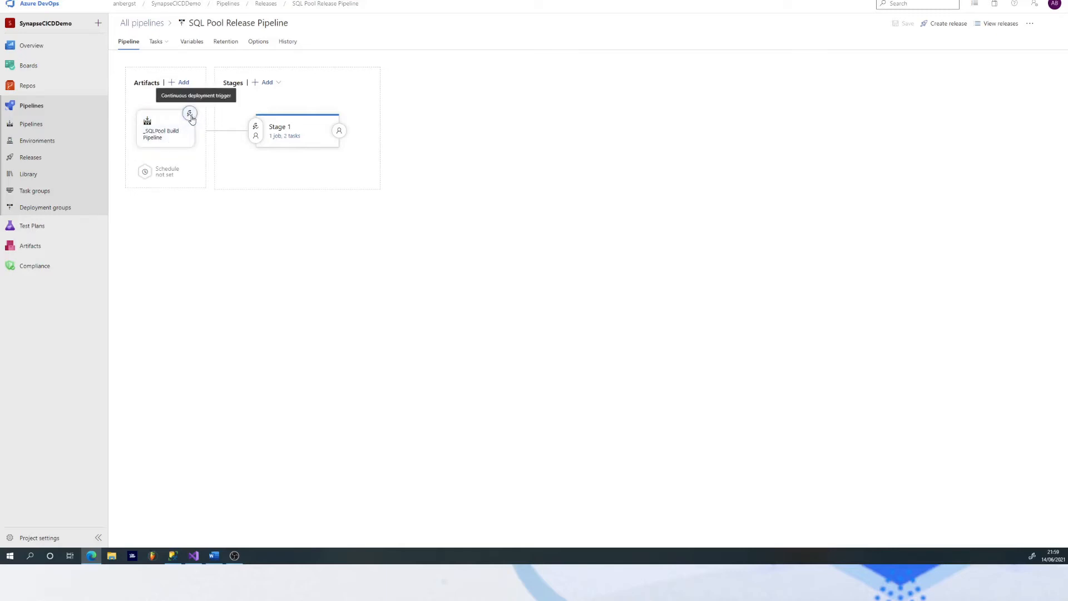
click(296, 137)
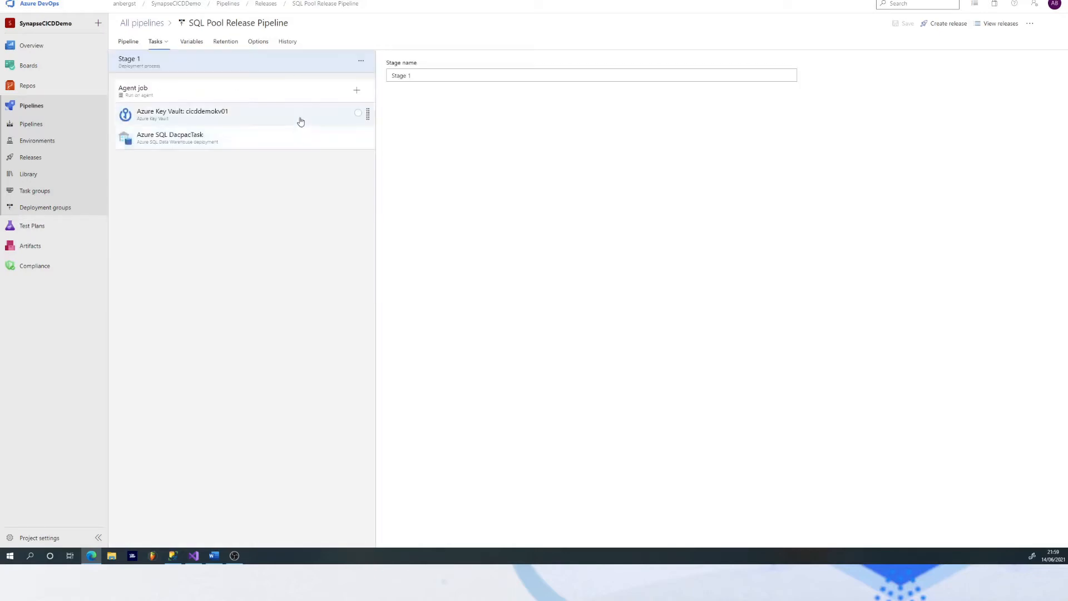
Step: Examine the Azure Key Vault task's subscription, resource group scope, key vault and secrets filter
click(301, 121)
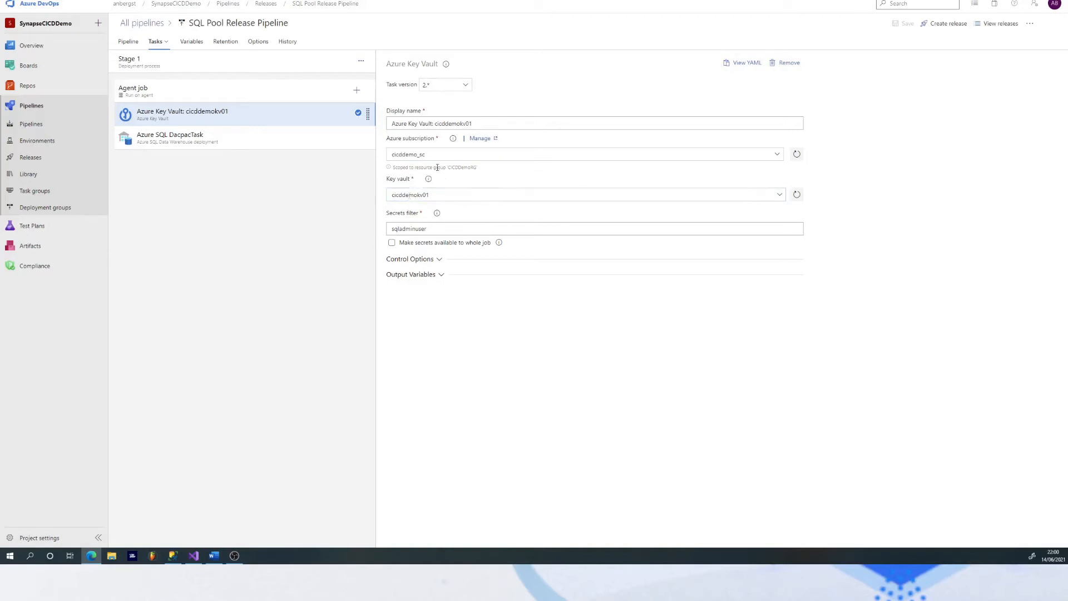
drag(421, 167, 476, 170)
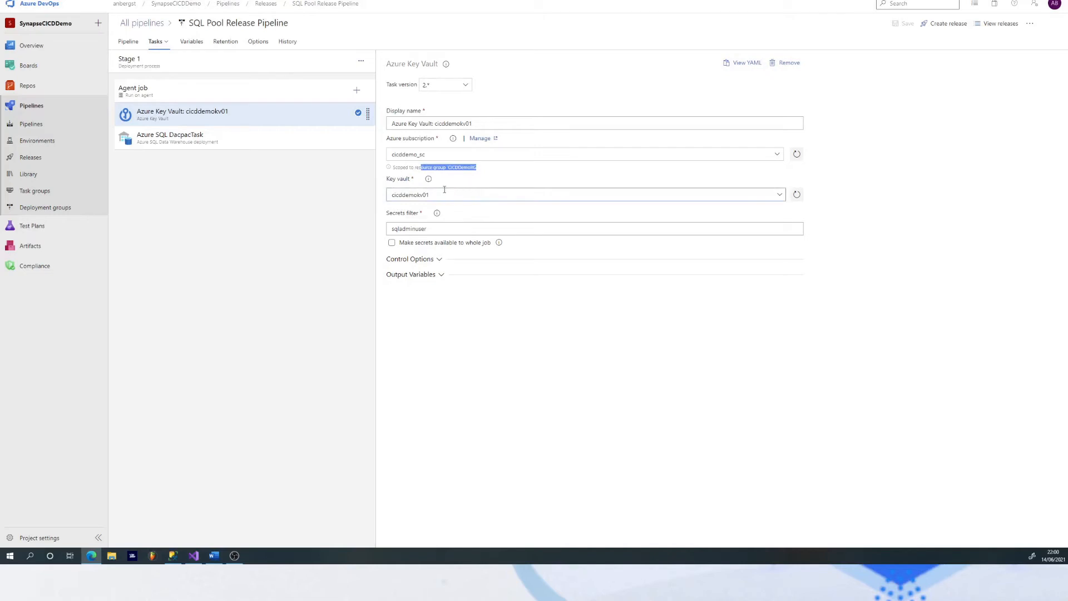
click(462, 177)
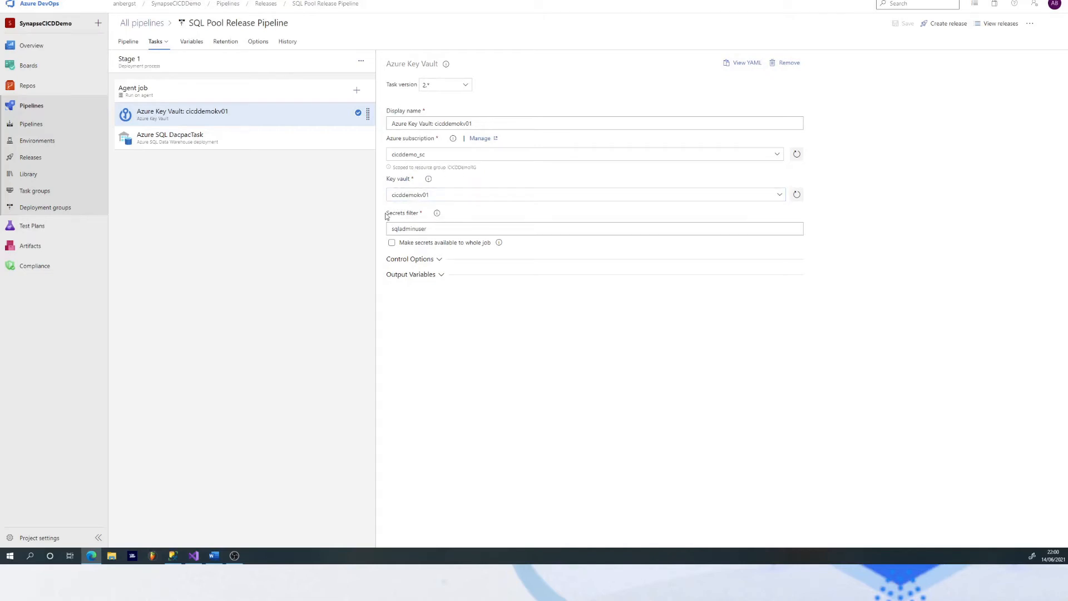
Step: Highlight the secrets filter value in the Azure Key Vault task
drag(387, 213, 421, 226)
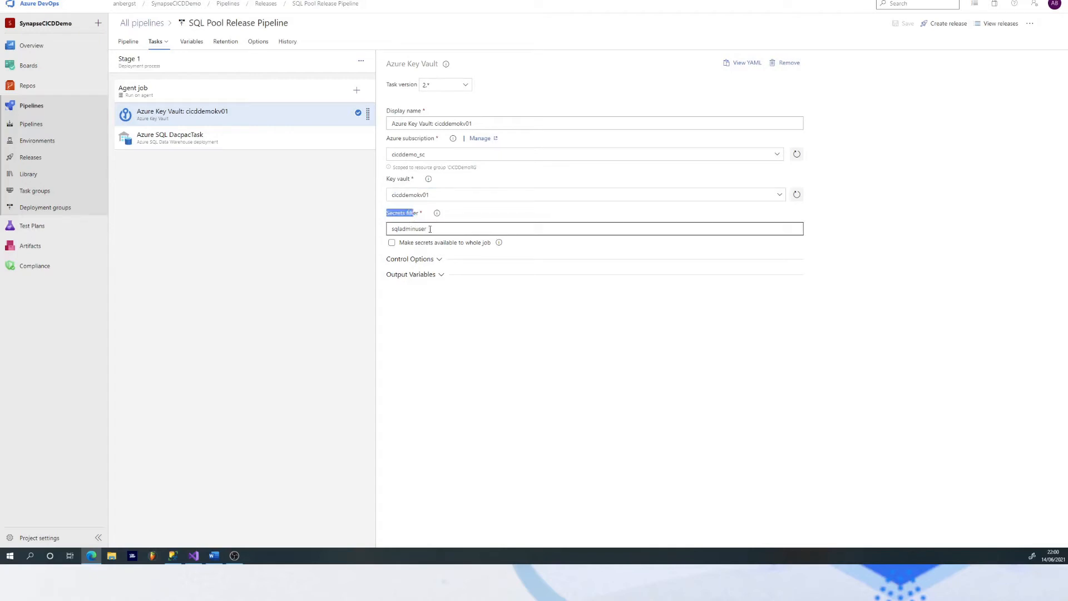
click(430, 229)
drag(426, 229, 375, 230)
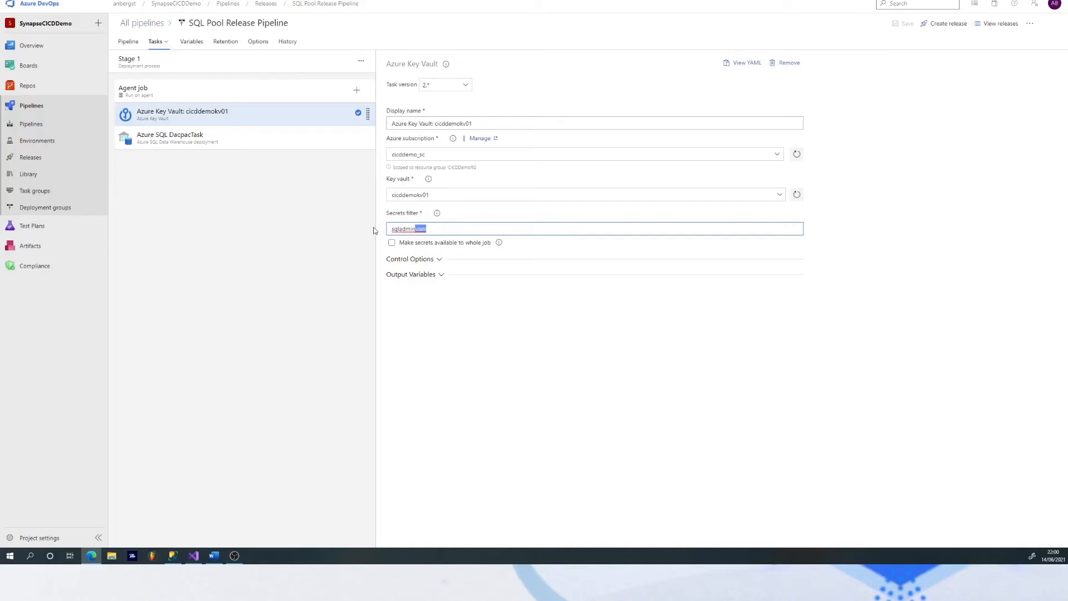
click(501, 213)
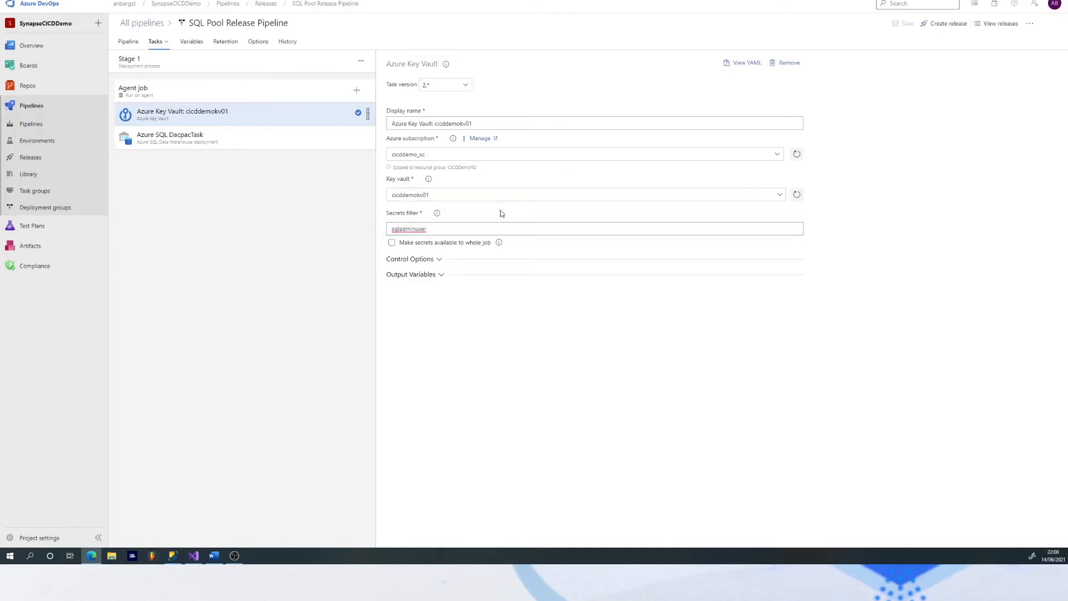
Step: Examine the Azure SQL DacpacTask's SQL Data Warehouse settings, including the data warehouse name and the variable used for the password
click(218, 146)
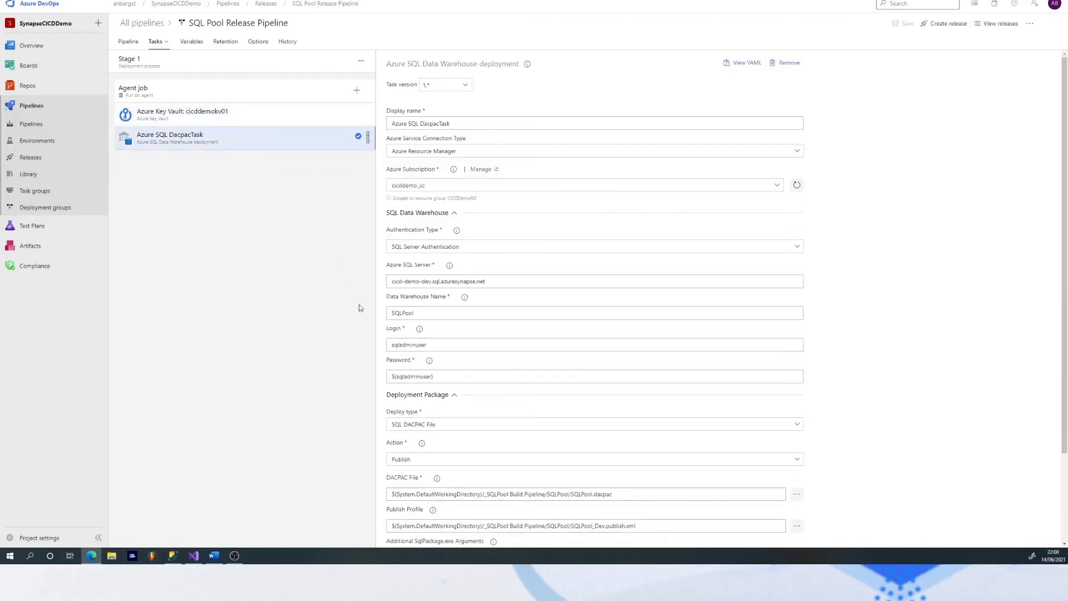
drag(393, 378, 444, 376)
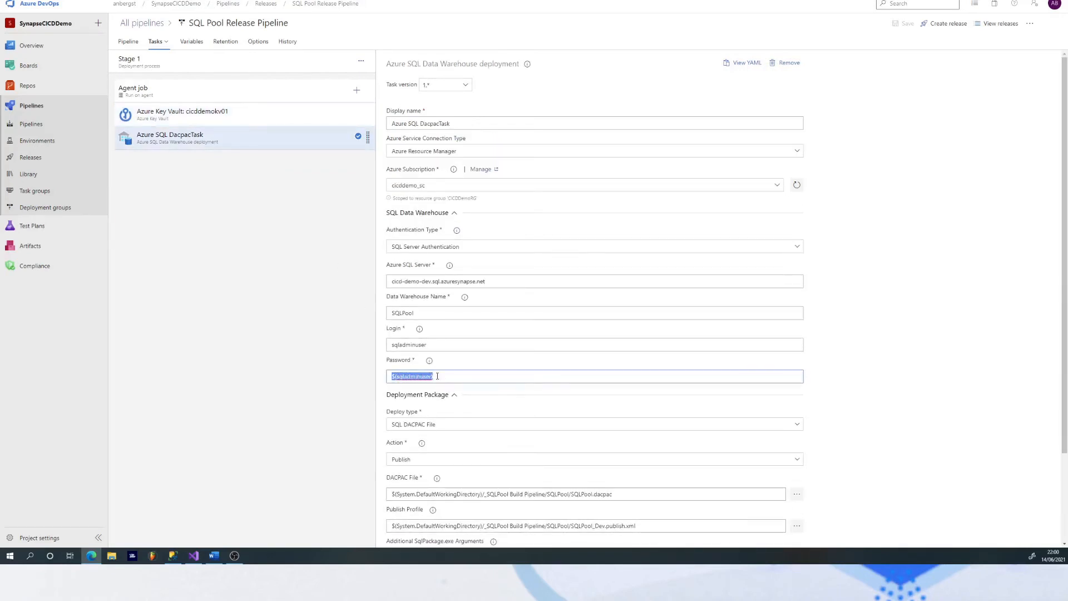
click(352, 343)
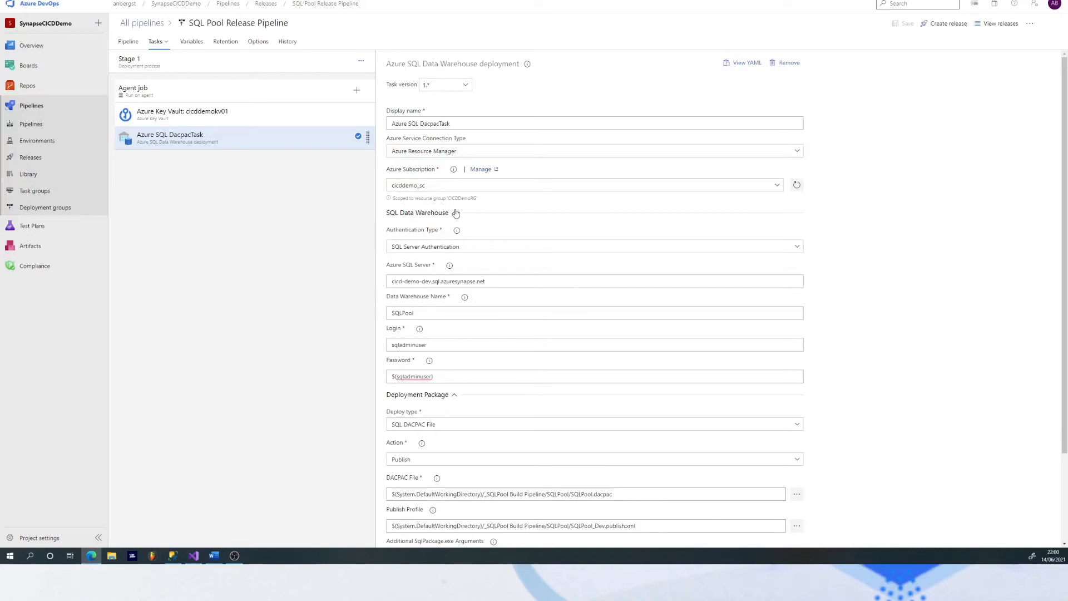
click(421, 125)
scroll(383, 227, down, 2)
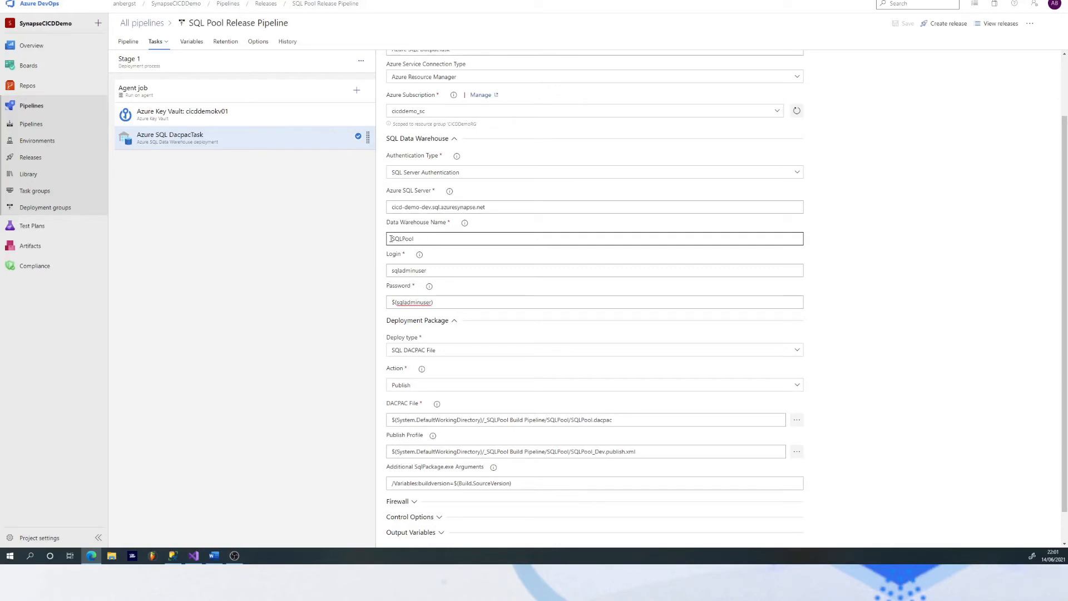
drag(391, 238, 402, 239)
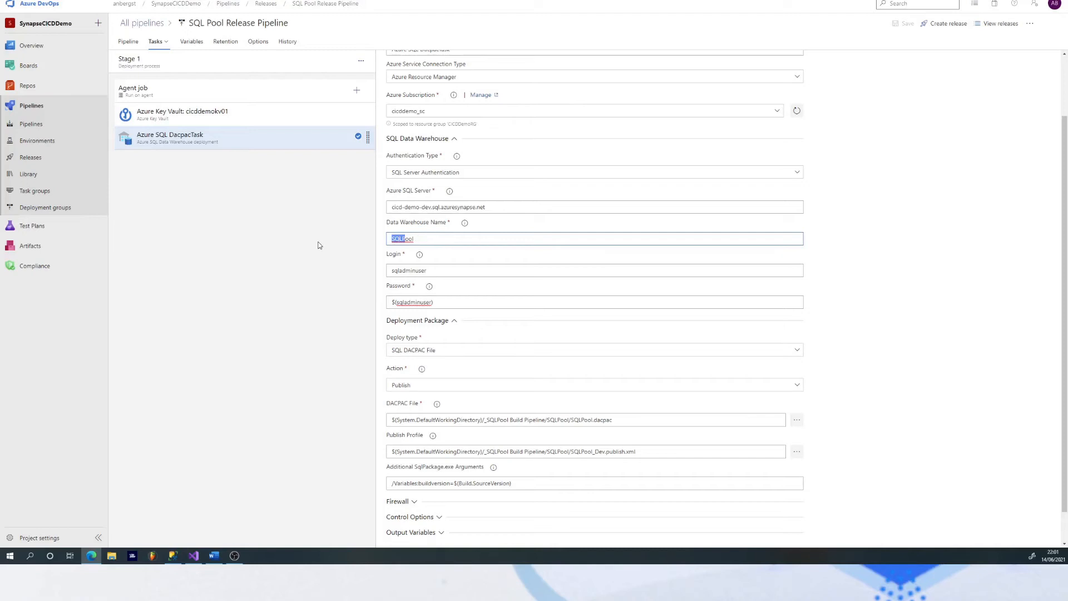
click(208, 248)
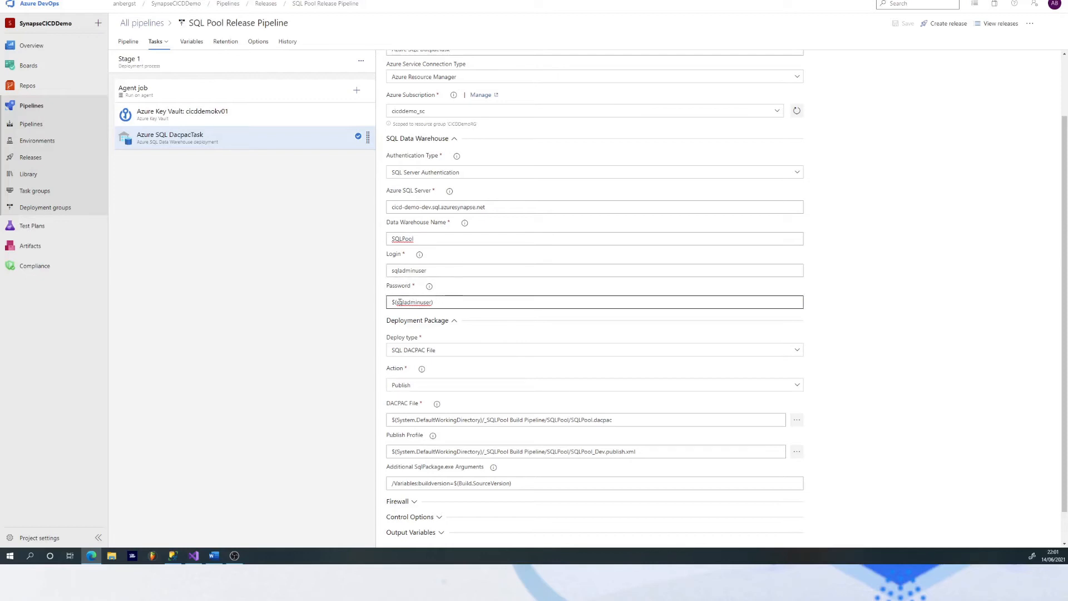
drag(392, 302, 438, 301)
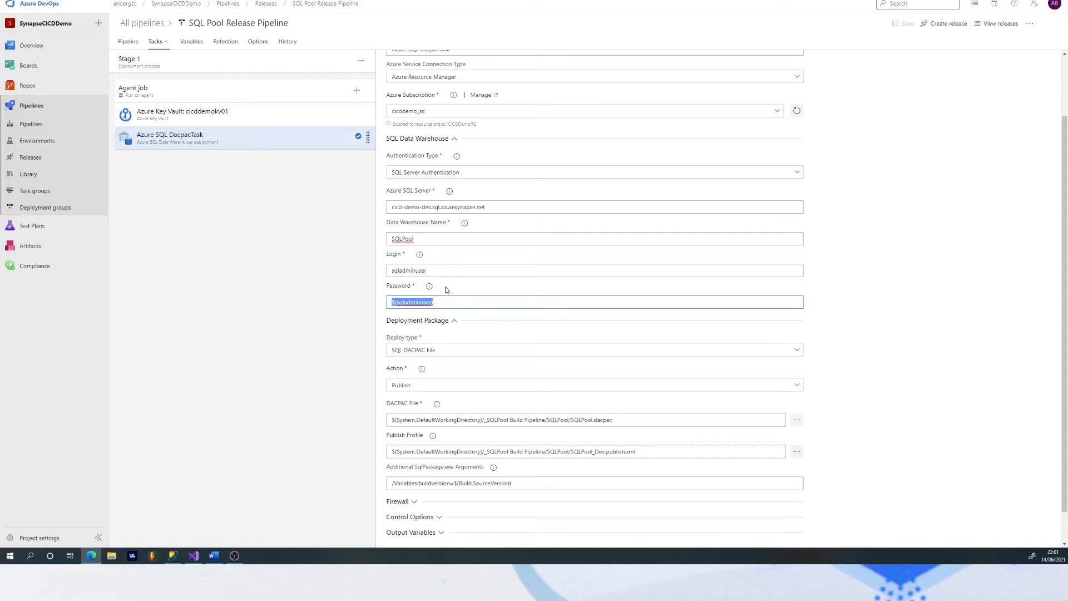
click(445, 290)
Step: Review the DACPAC file path and the SQLPool_Dev publish profile path in the task's deployment package settings
scroll(446, 292, down, 1)
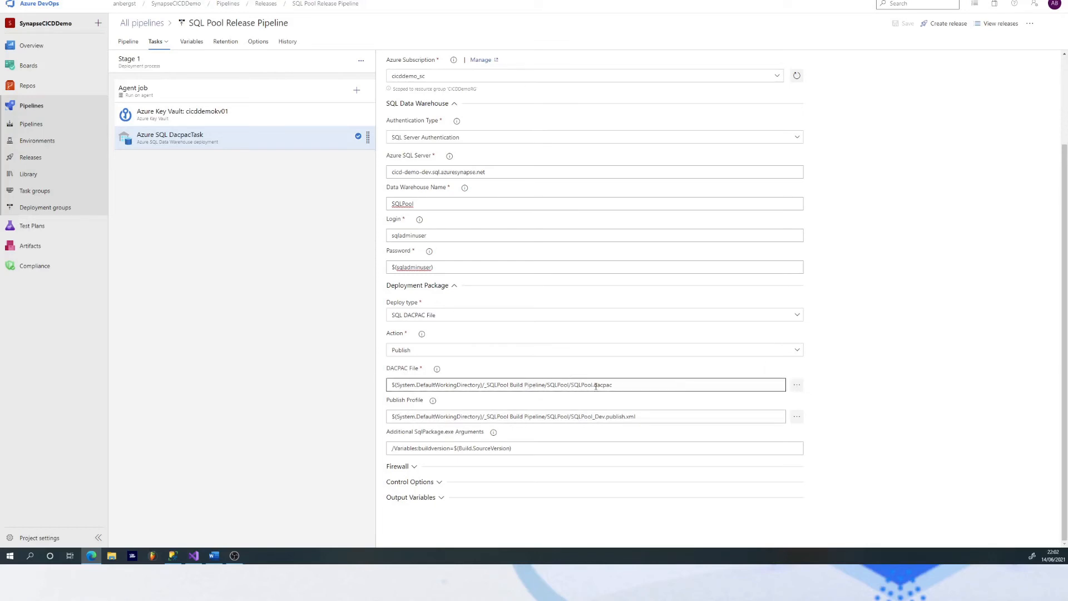
drag(593, 385, 611, 384)
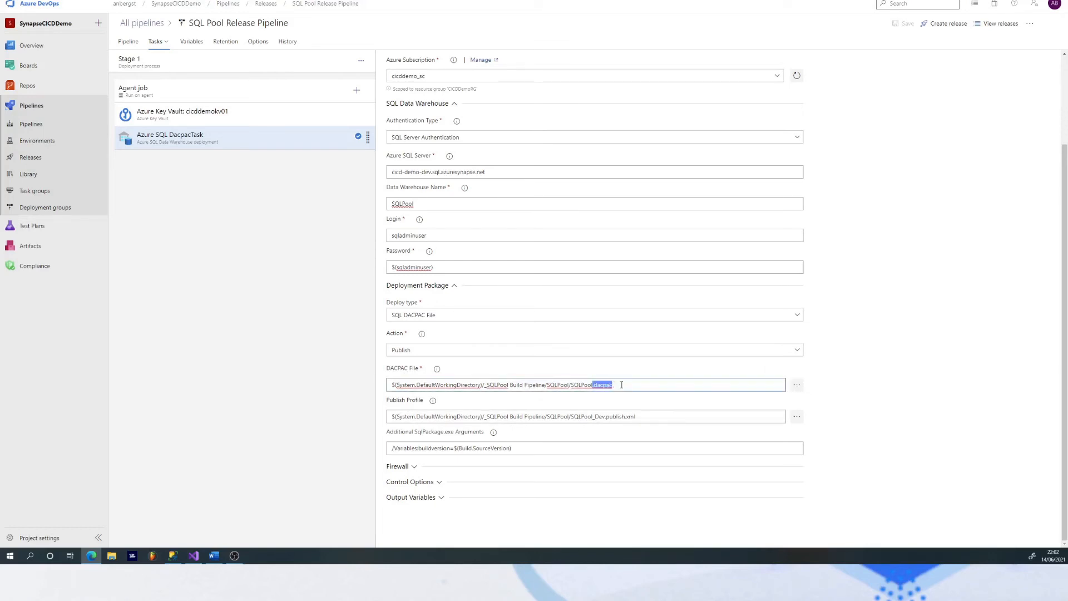
click(635, 375)
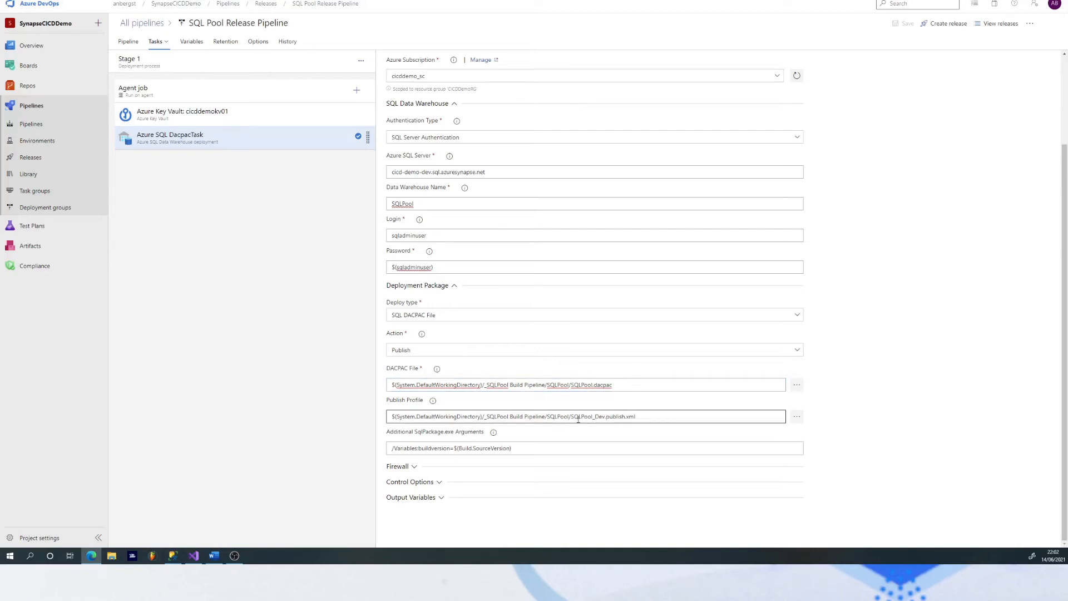
drag(566, 416, 637, 416)
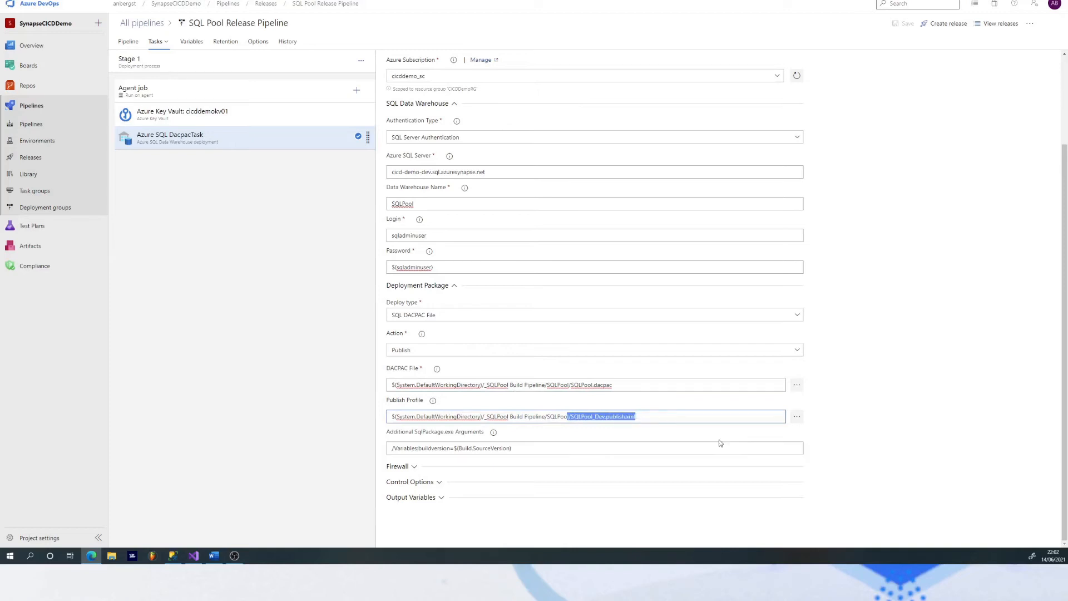
click(617, 434)
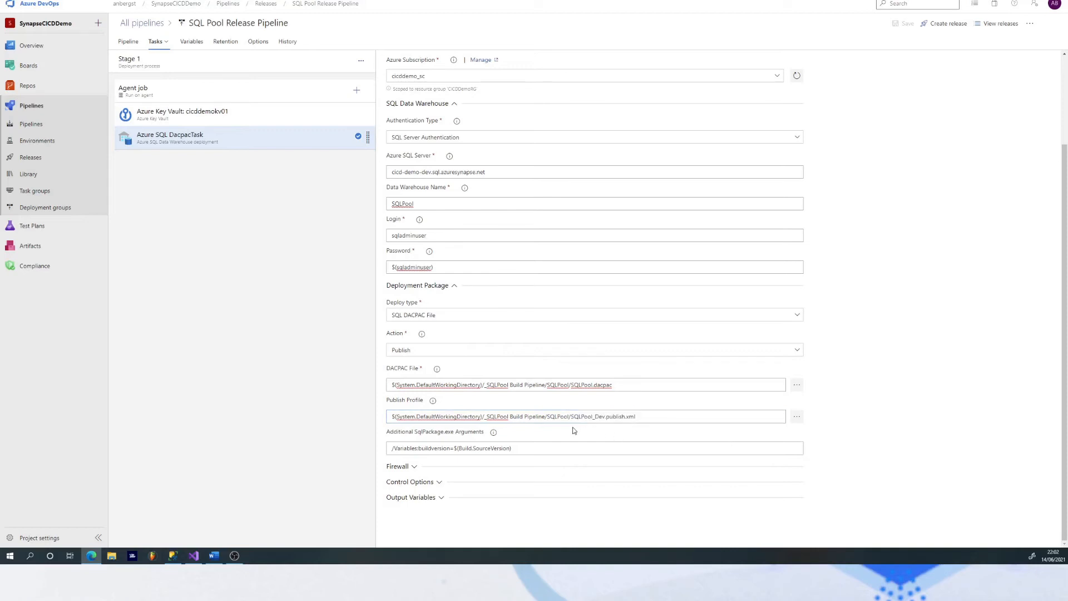
Step: Examine the additional SqlPackage.exe arguments that assign Build.SourceVersion to the buildversion variable
drag(417, 448, 452, 448)
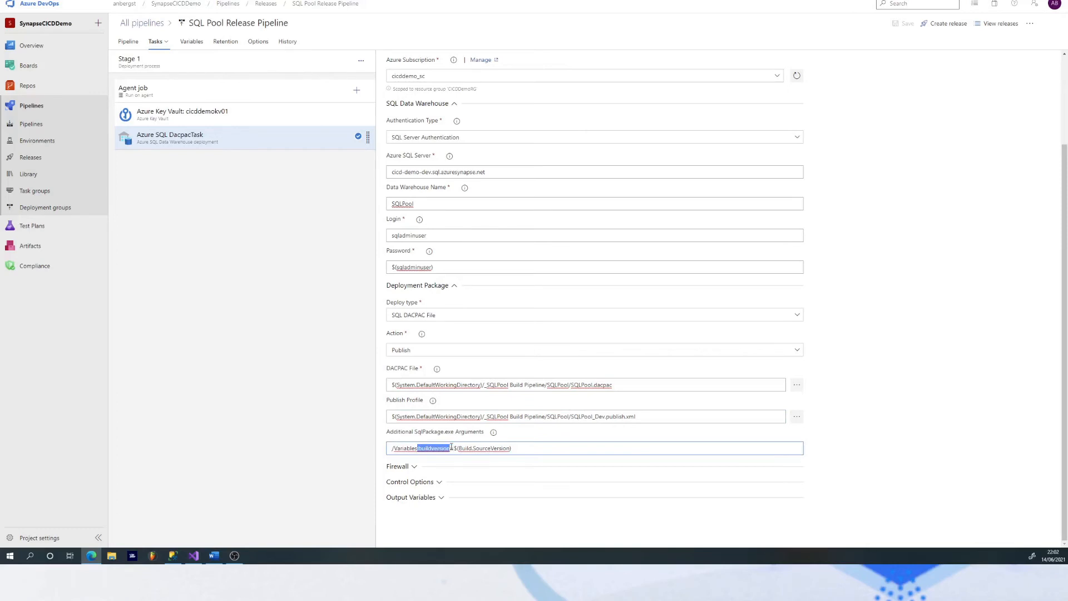
click(564, 439)
double_click(462, 448)
mouse_move(497, 447)
mouse_down()
mouse_move(488, 448)
mouse_move(502, 448)
mouse_up()
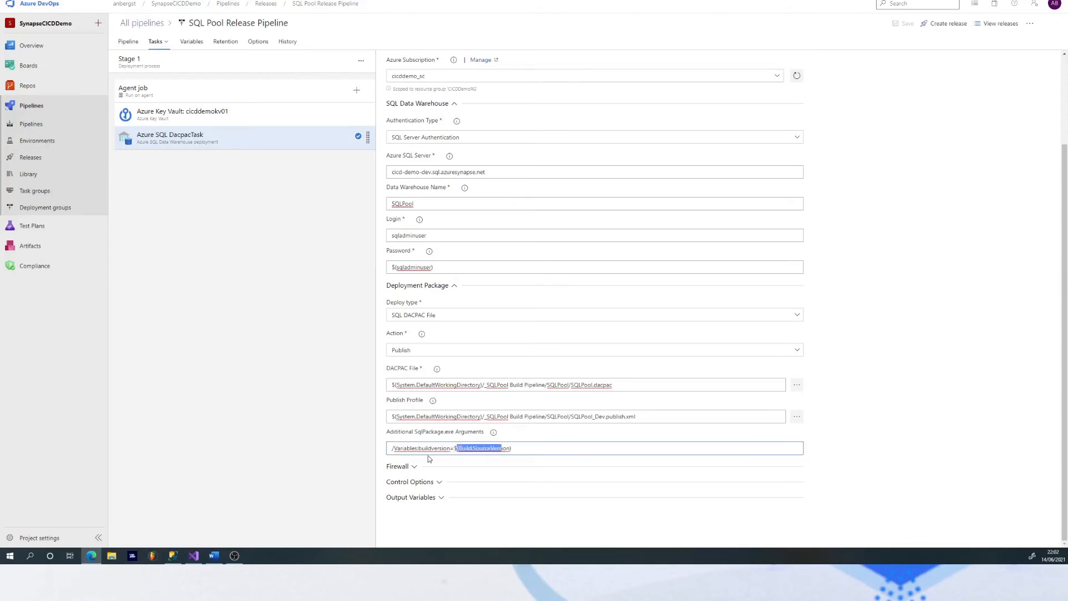
click(438, 448)
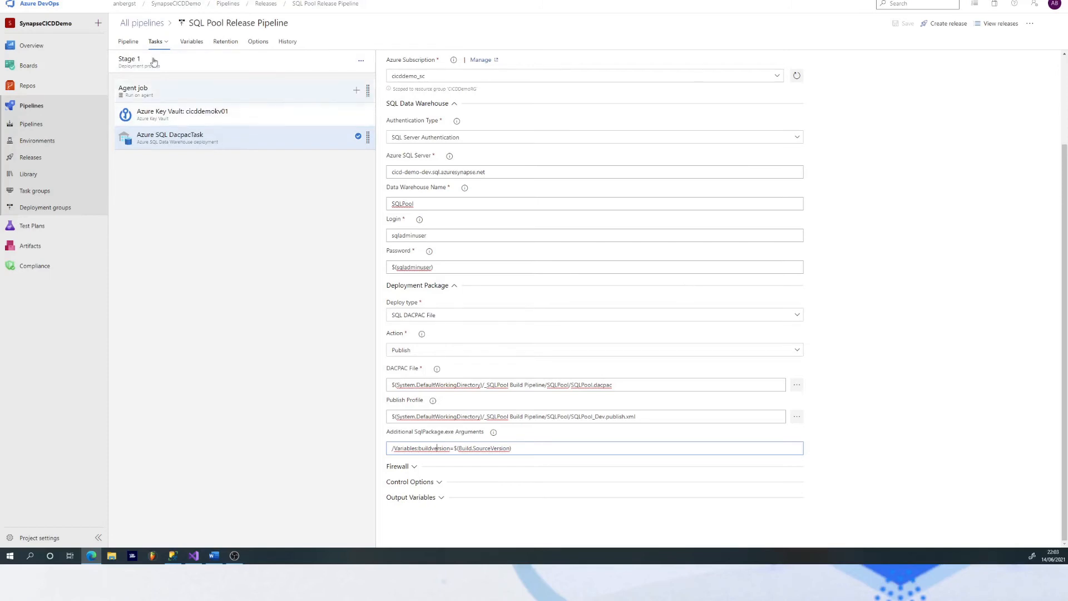
Step: Return to the list of all release pipelines, and show the SQLPool tables in SQL Server Management Studio's Object Explorer
click(141, 28)
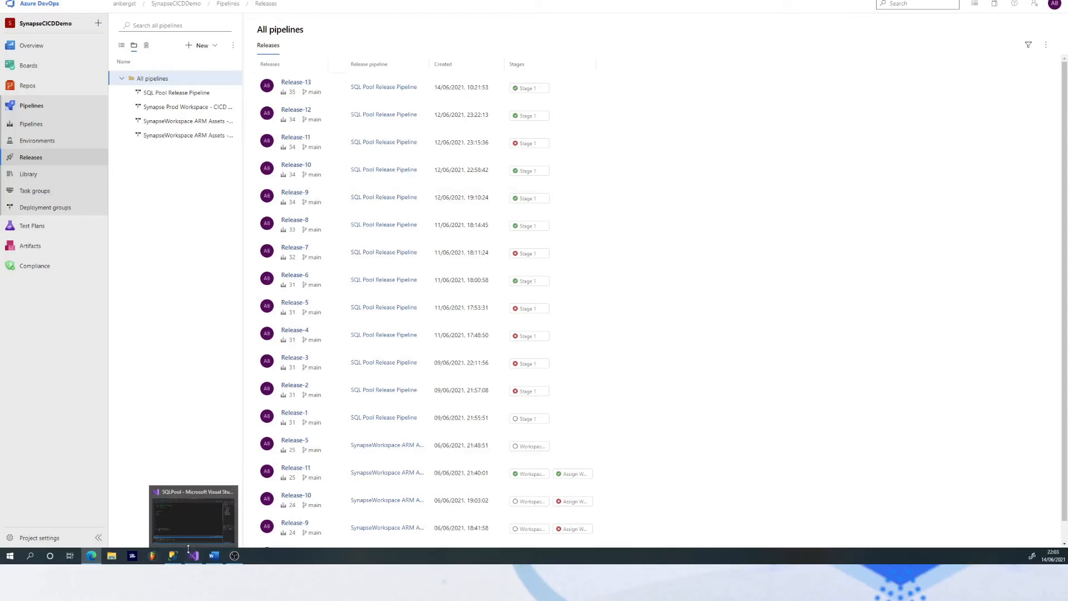
click(174, 555)
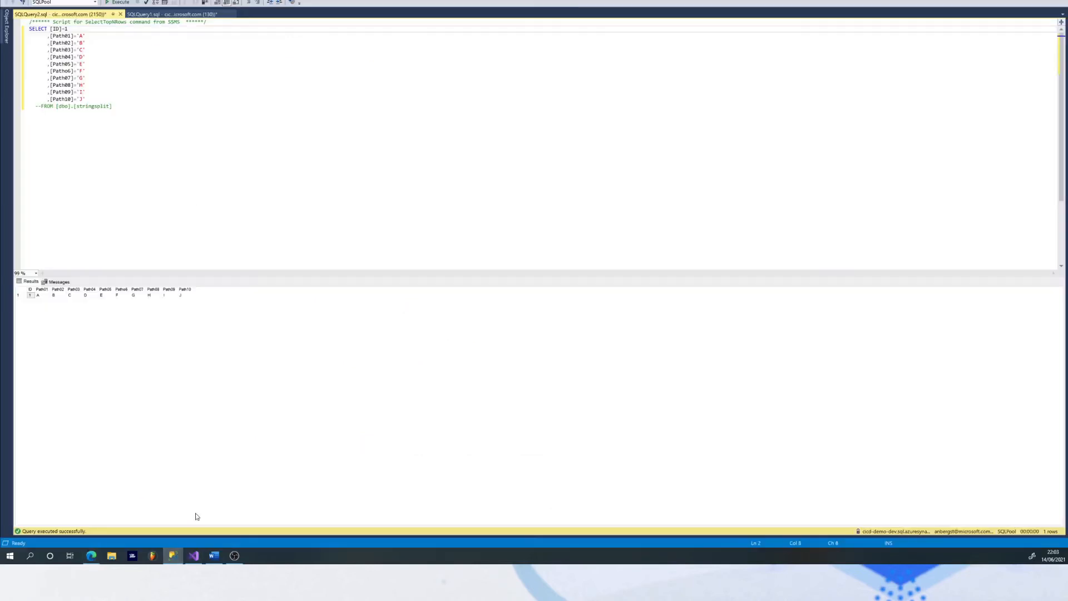
click(8, 34)
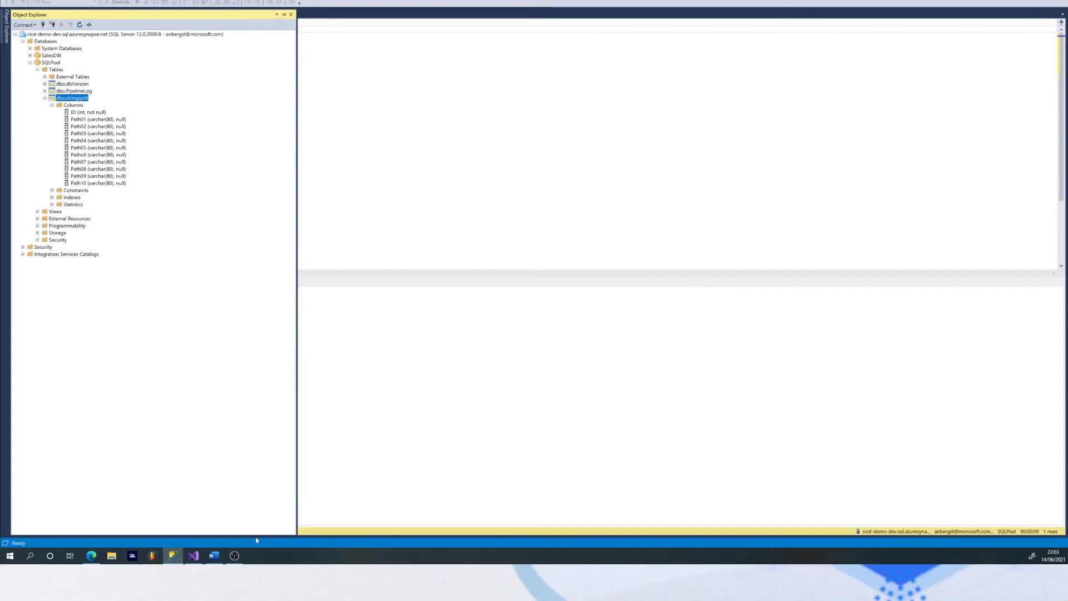
Step: Switch to Visual Studio and add a Table (Data Warehouse) item named CICDTableDemo to the project's dbo Tables folder
click(192, 555)
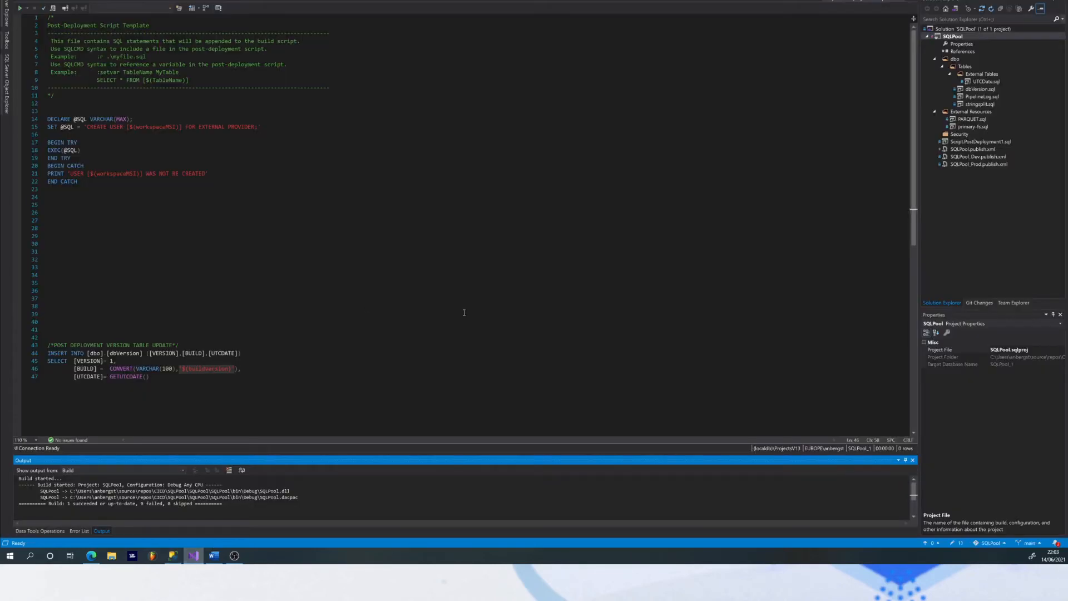
right_click(954, 65)
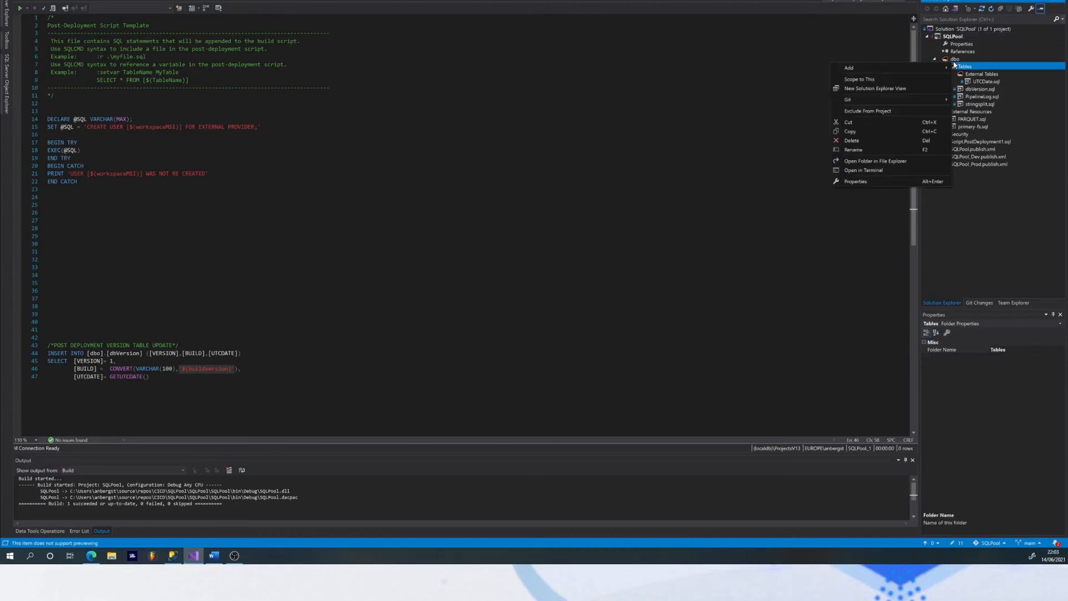
mouse_move(905, 68)
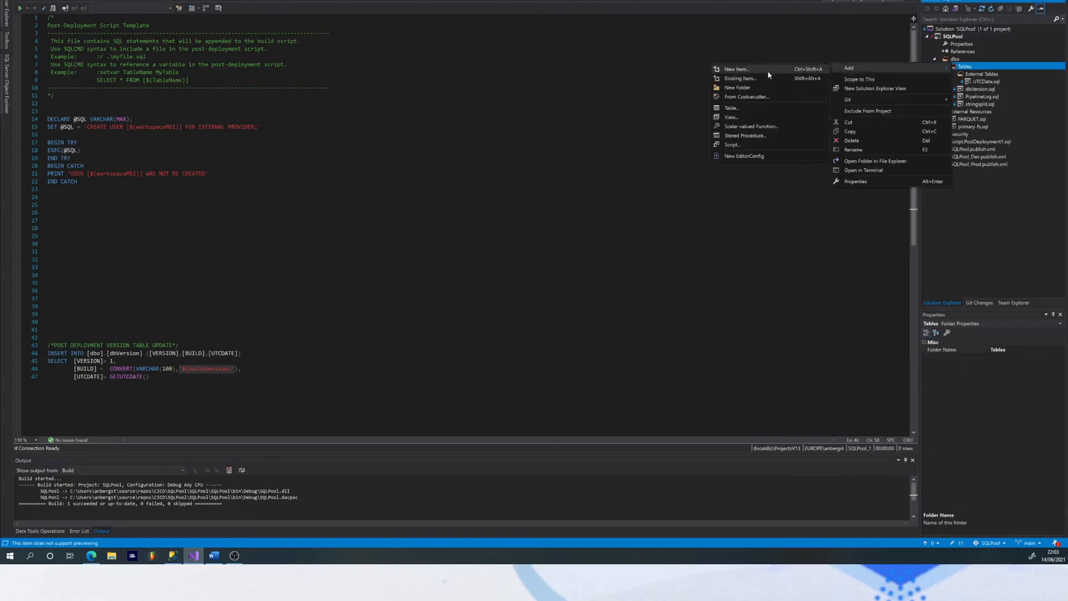
click(753, 106)
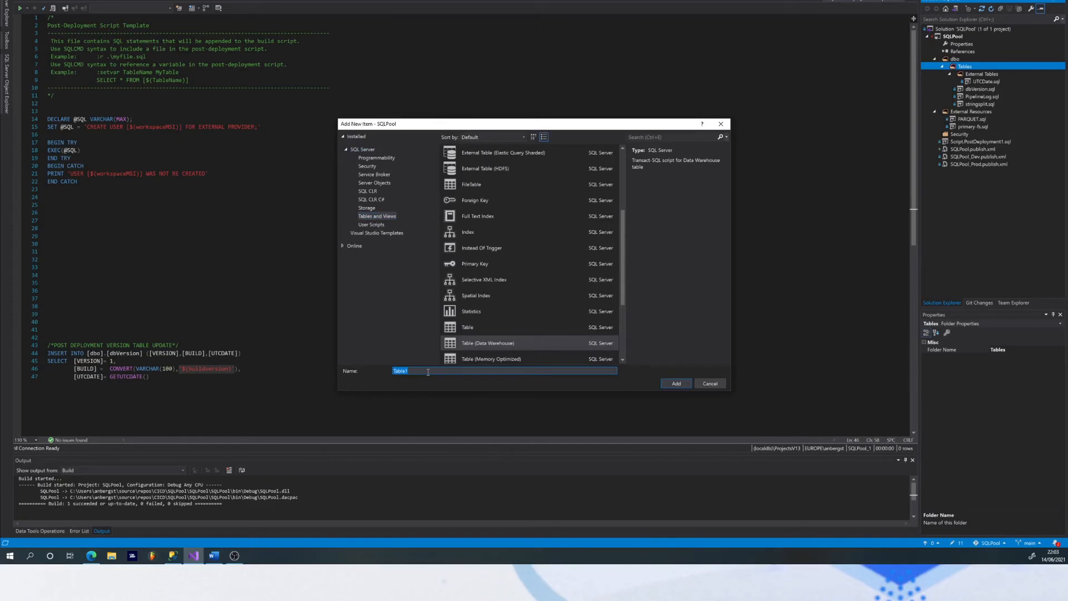
click(409, 371)
text(CICDTableDemo)
click(670, 384)
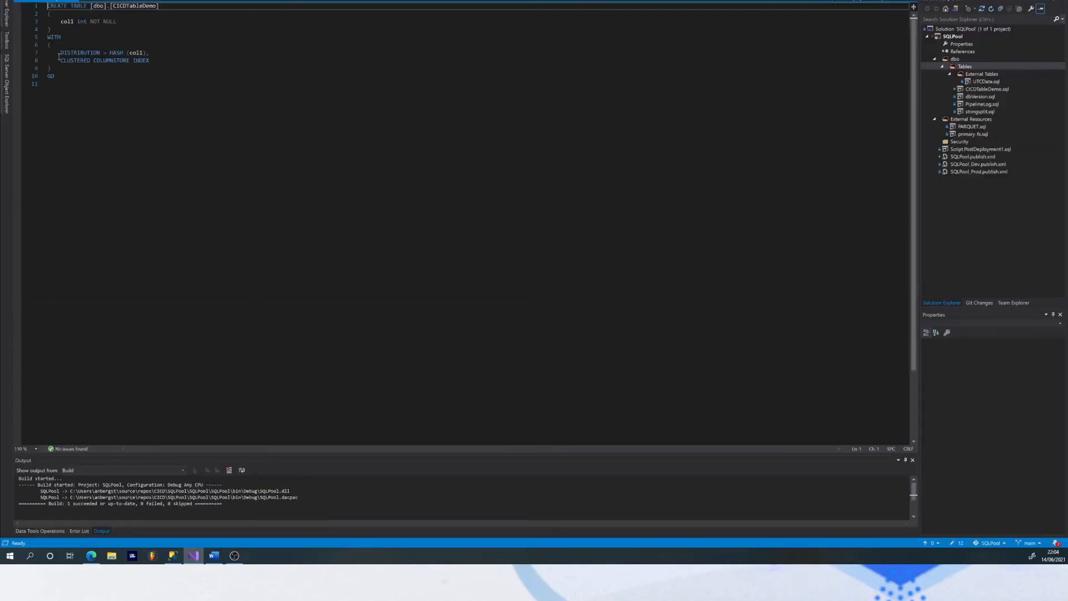
Step: Save the new CICDTableDemo table script and the post-deployment script
click(379, 124)
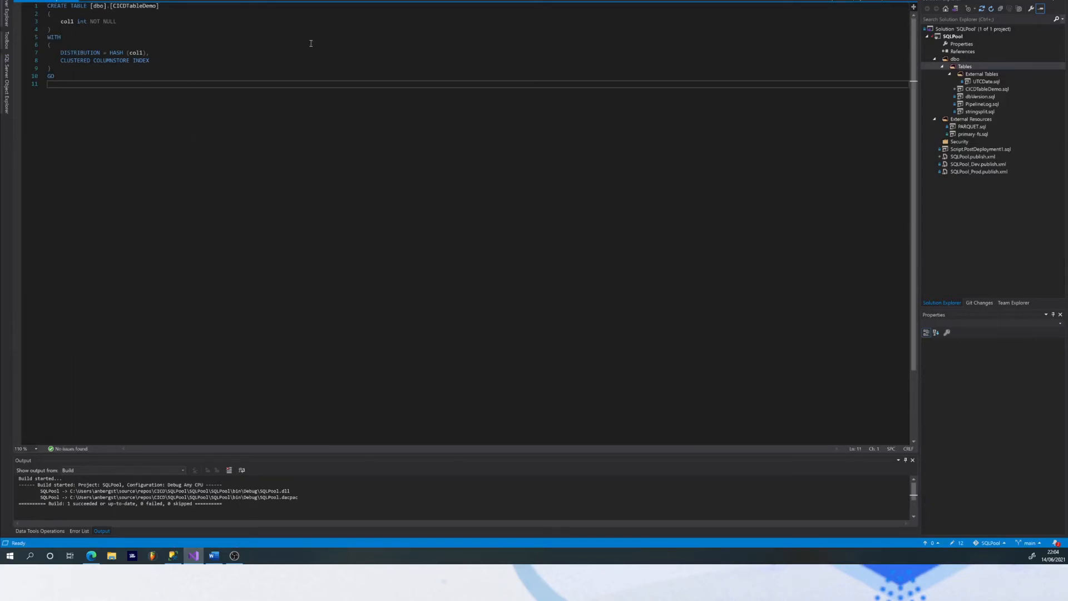
key(ctrl+s)
click(75, 2)
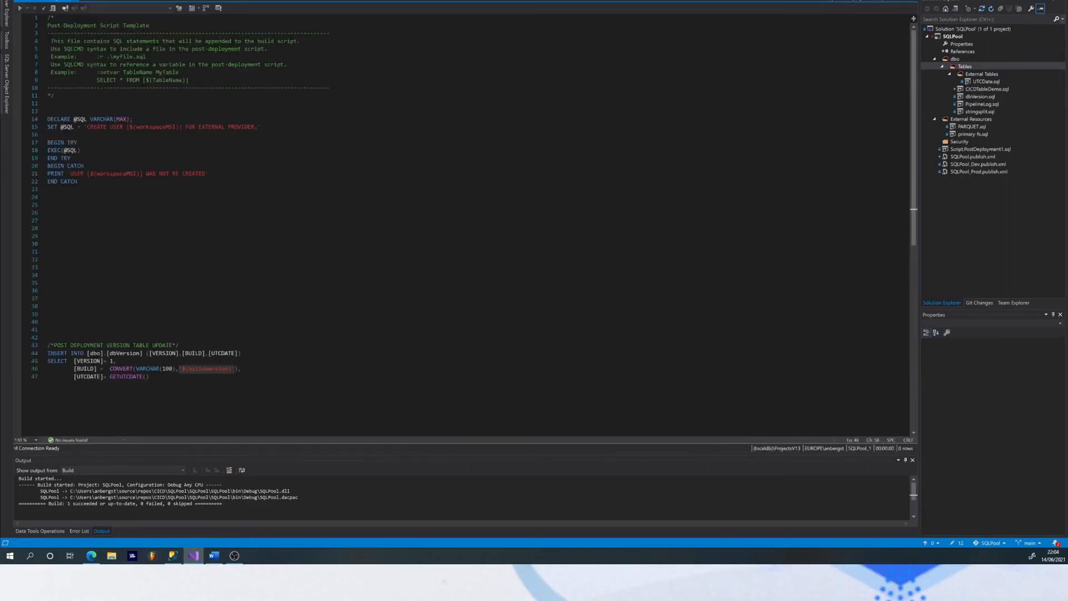
key(ctrl+s)
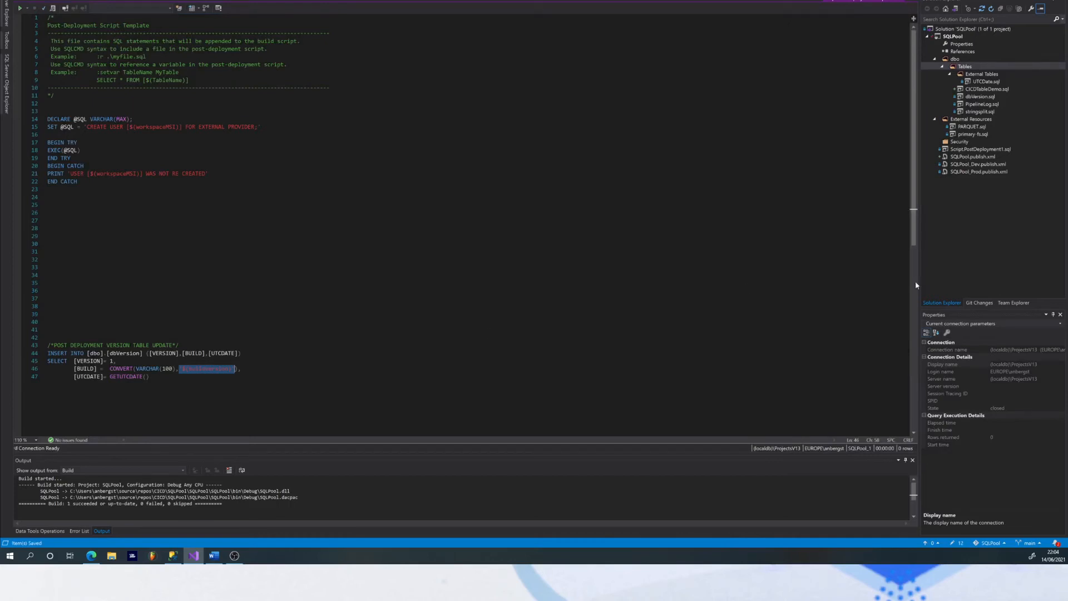
Step: Commit all changes on the main branch with the message "test CICD demo" and push the commit to the remote repository
click(969, 303)
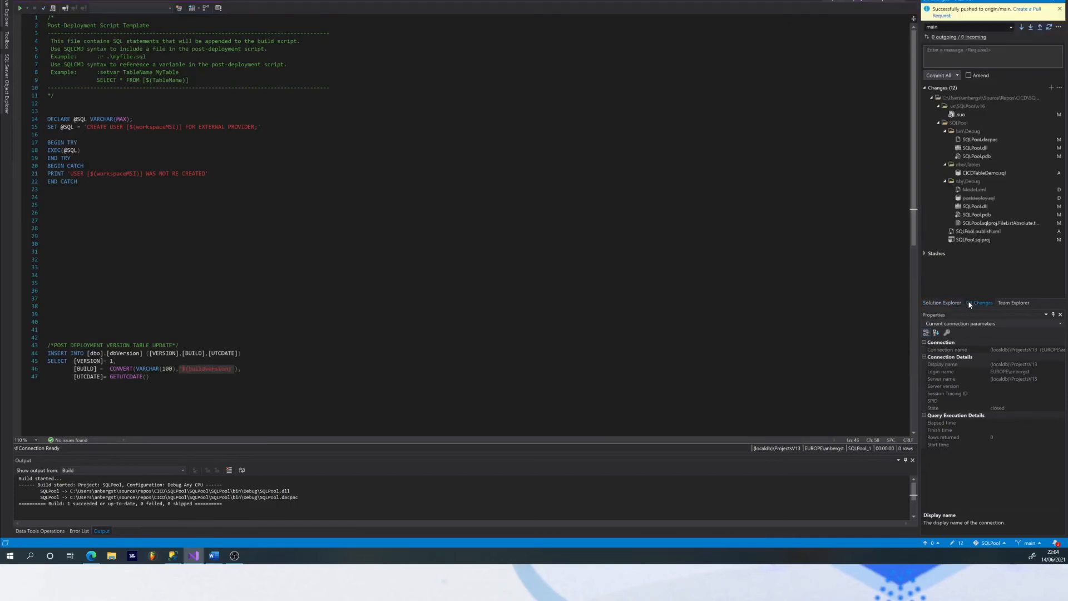
click(962, 58)
text(test CICD demo)
click(946, 76)
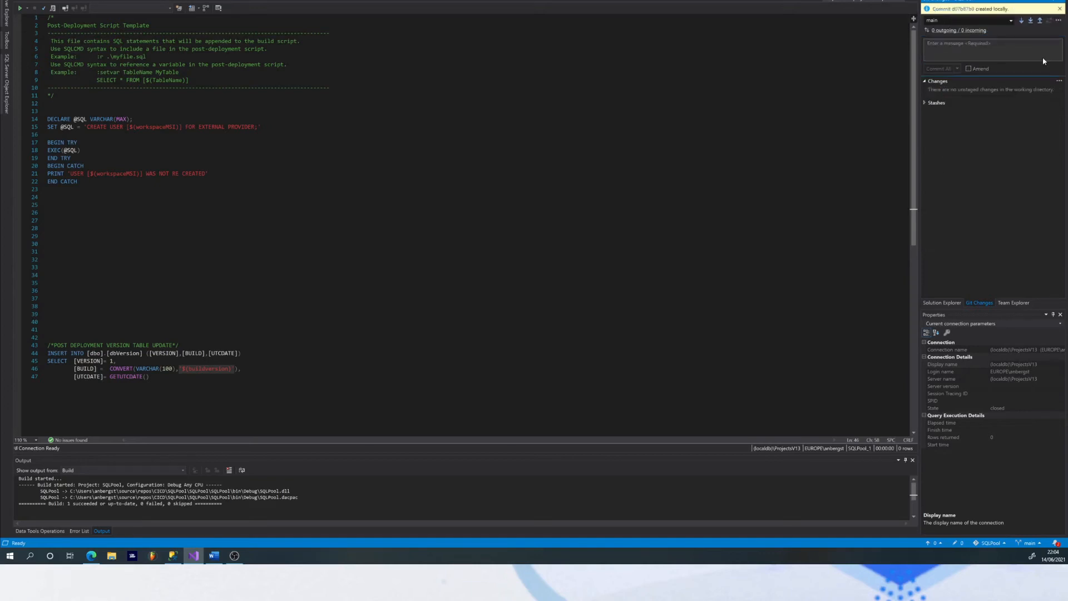
click(1040, 21)
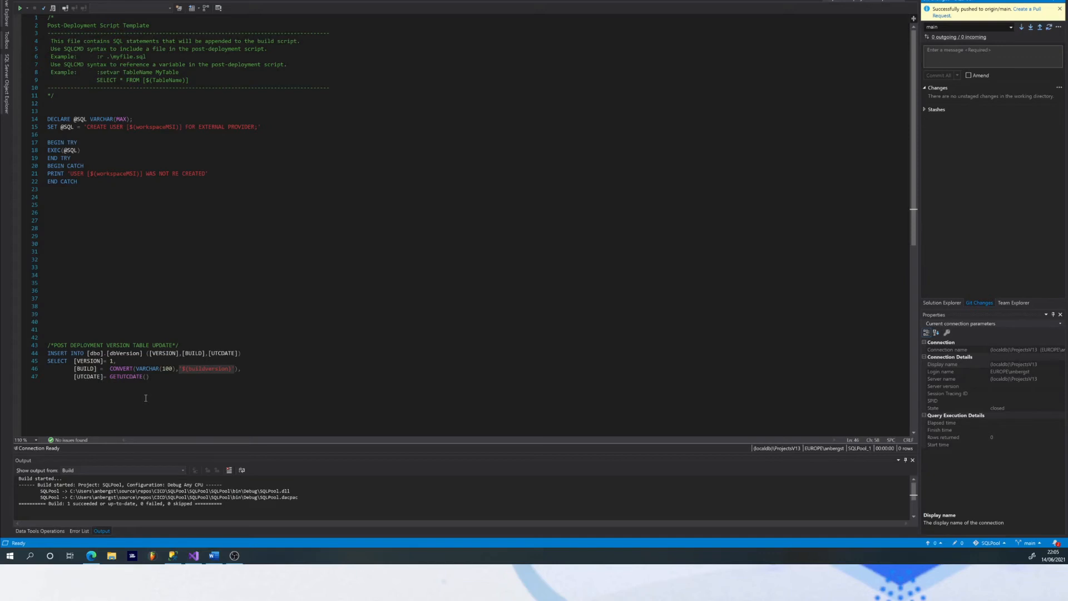
Step: Switch to Azure DevOps and show the recently run build pipelines to check the SQLPool Build Pipeline run
key(alt+Tab)
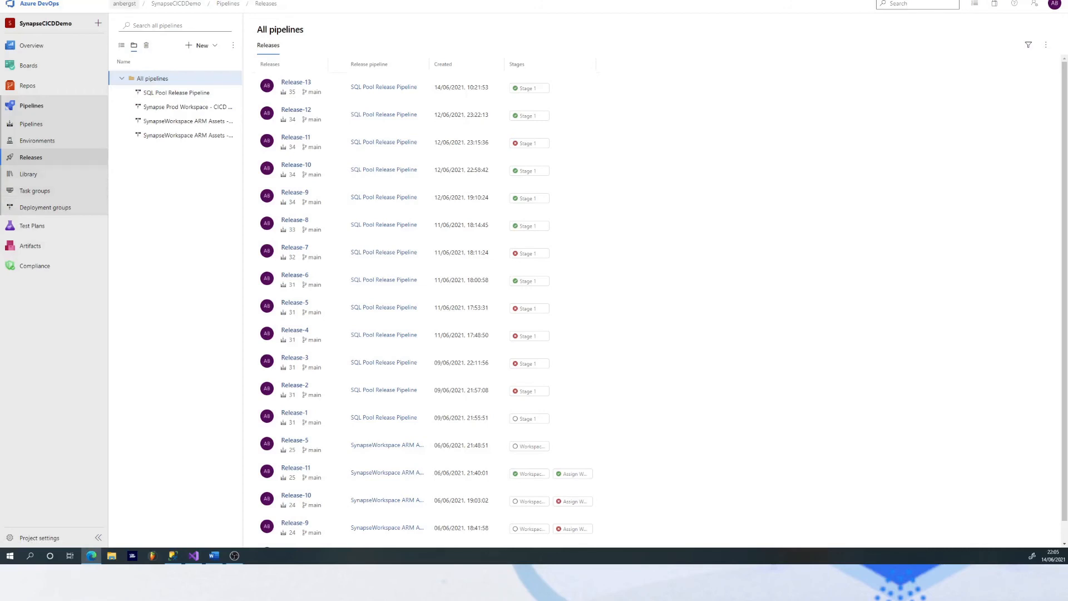
key(alt+Tab)
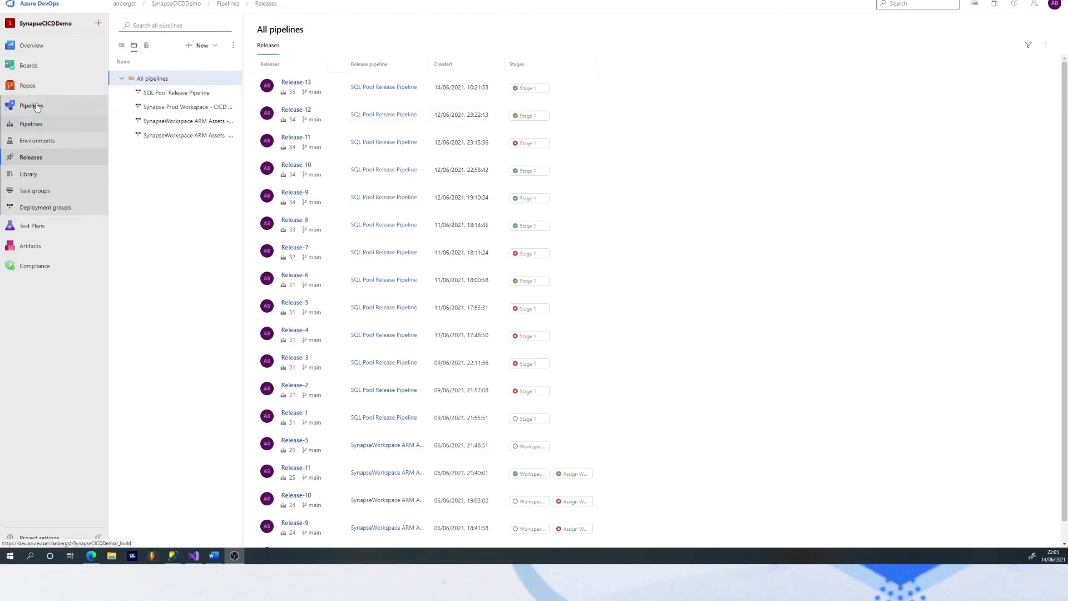
click(37, 106)
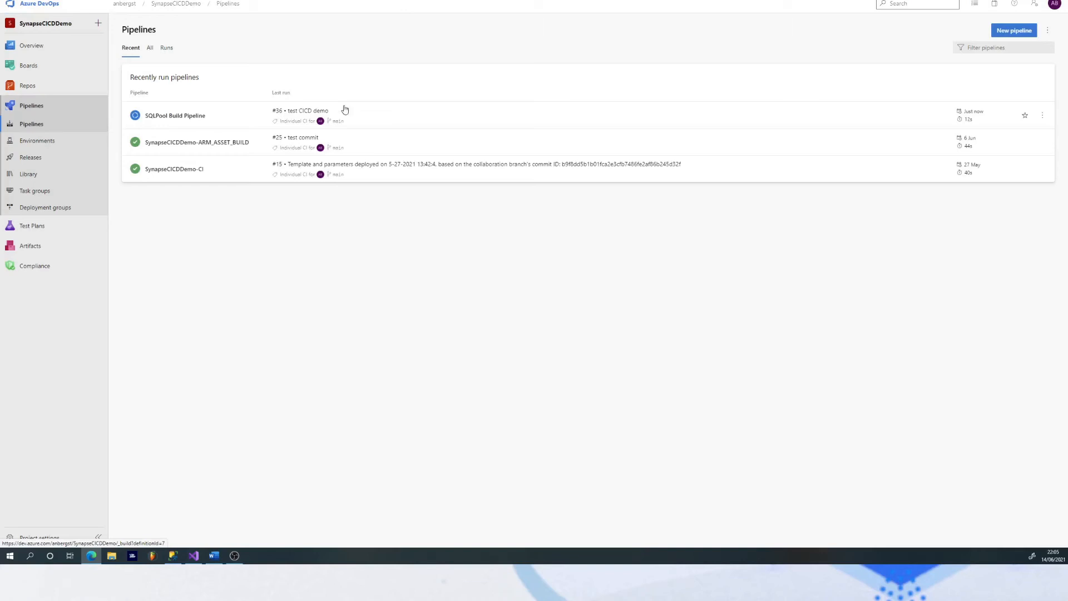
Step: Open run #36 "test CICD demo" of the SQLPool Build Pipeline and follow the progress of Agent job 1
click(239, 120)
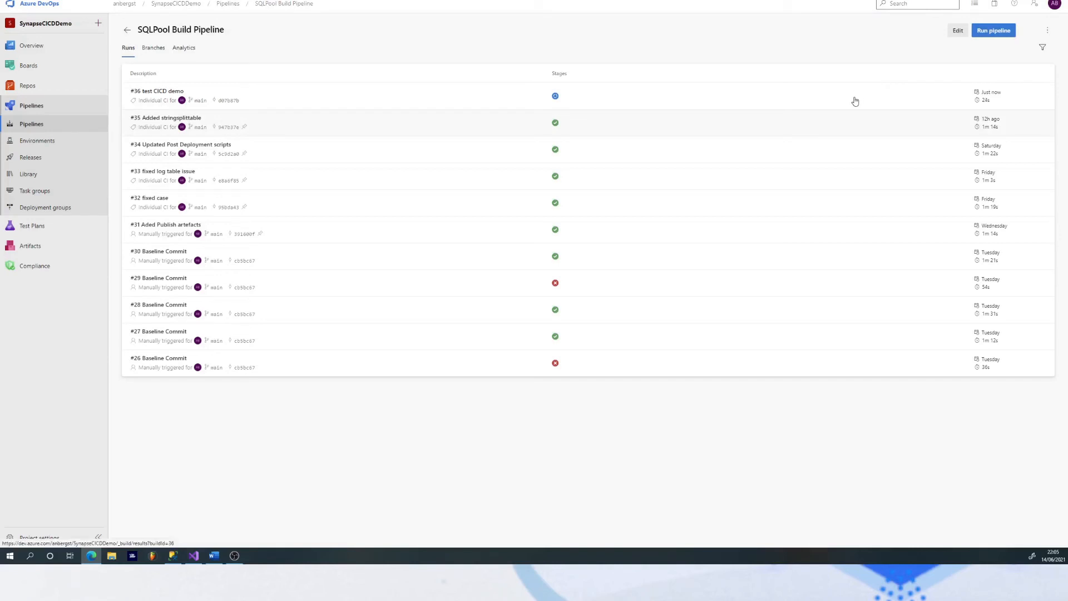
click(465, 102)
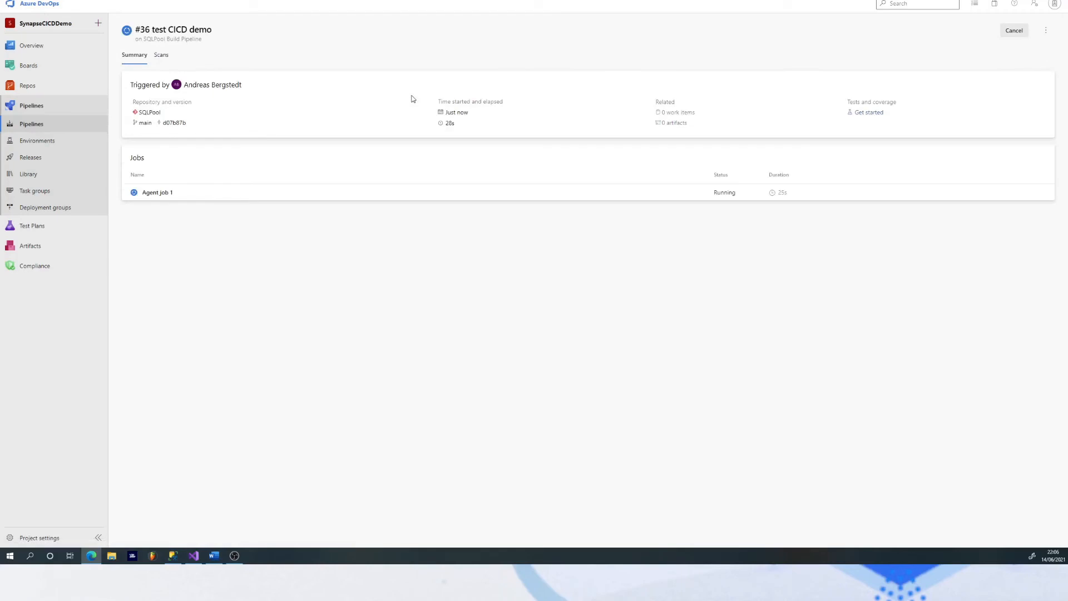
click(426, 193)
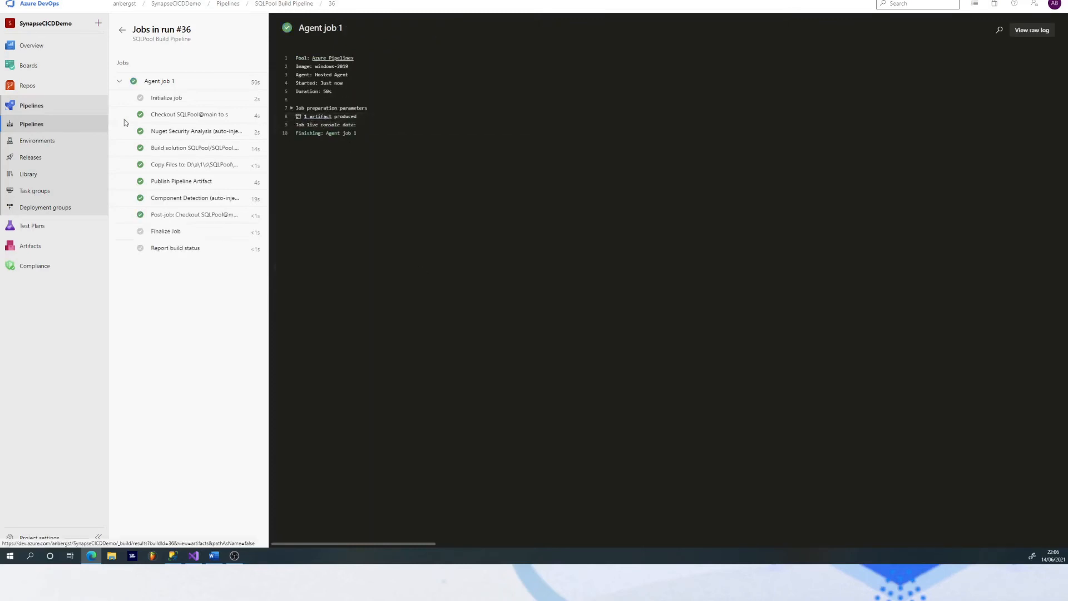
Step: Open the Stage 1 logs of Release-14 in the SQL Pool Release Pipeline and highlight the build version passed to the Azure SQL DacpacTask
click(32, 158)
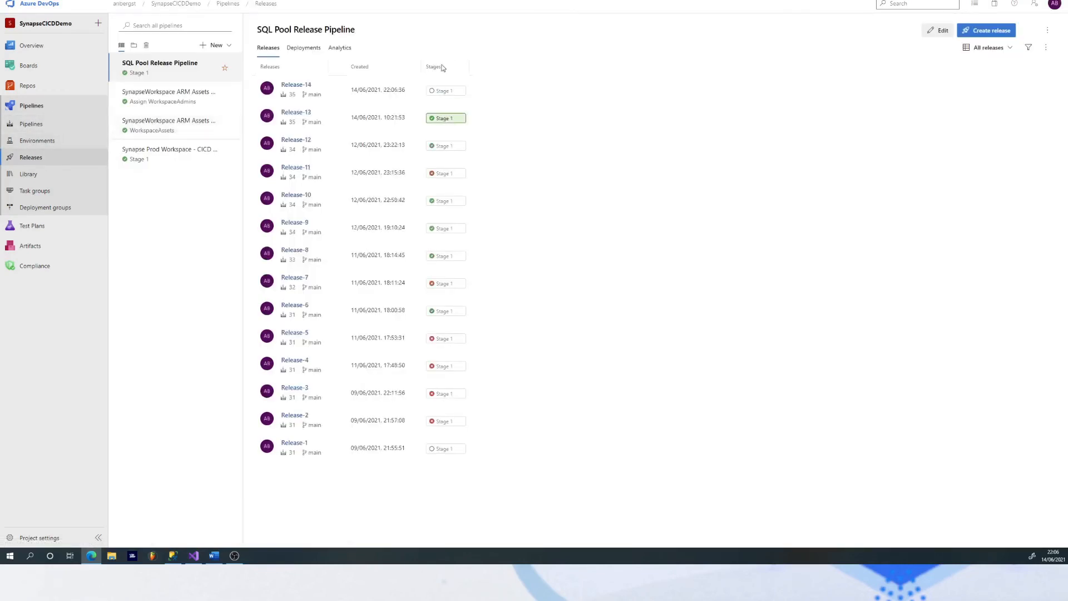
click(306, 85)
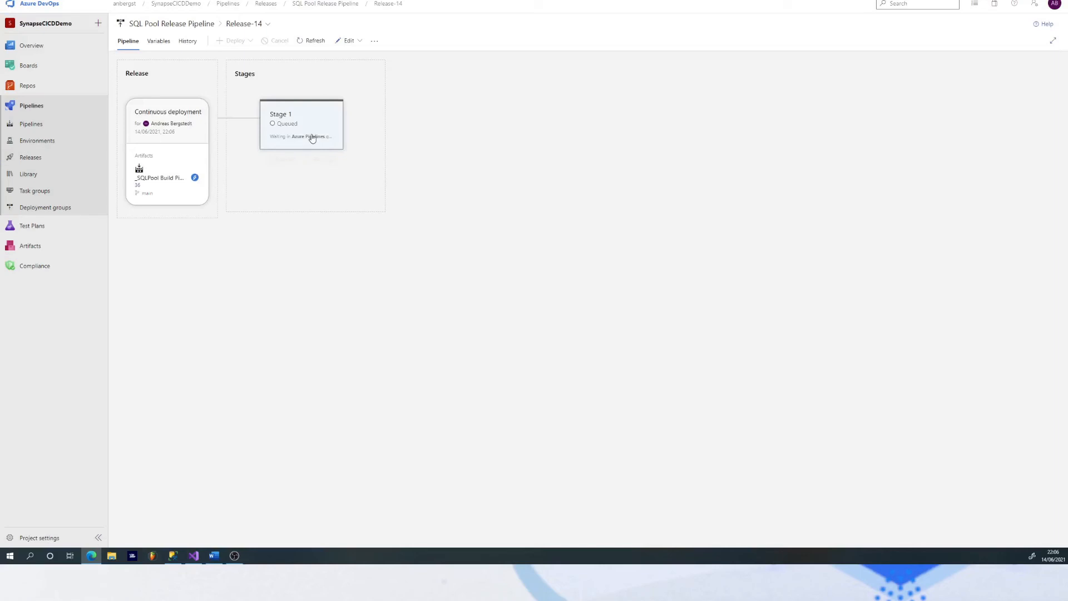
mouse_move(314, 139)
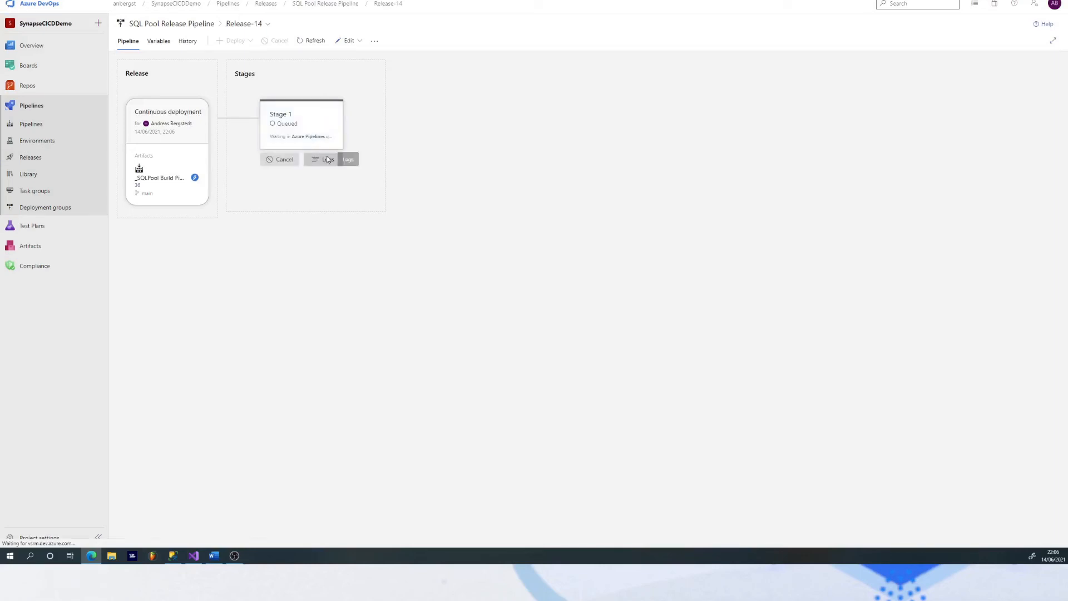
click(327, 160)
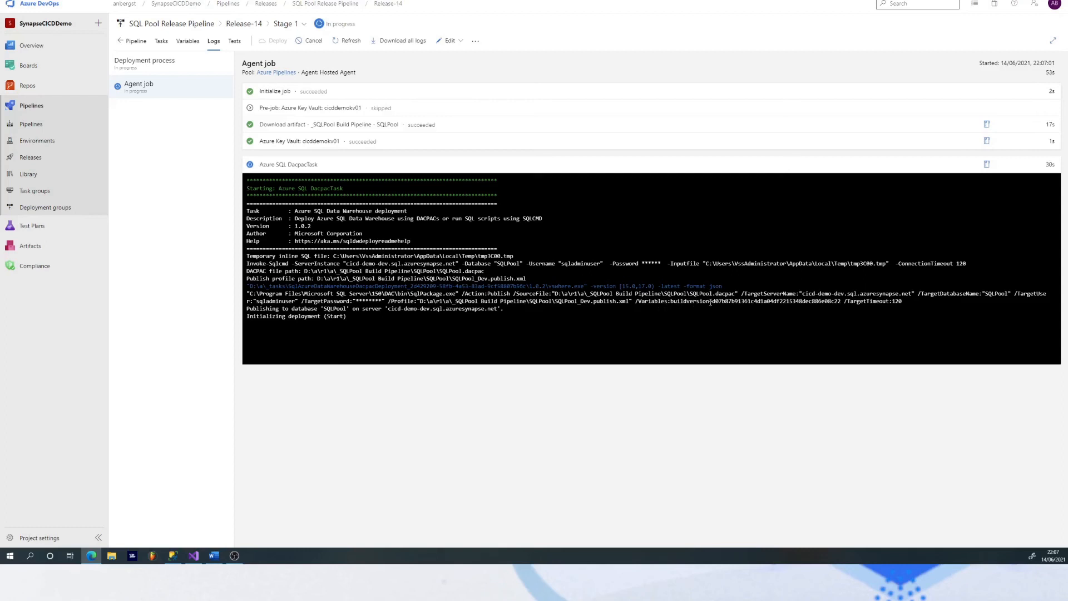
drag(713, 300, 843, 301)
click(757, 328)
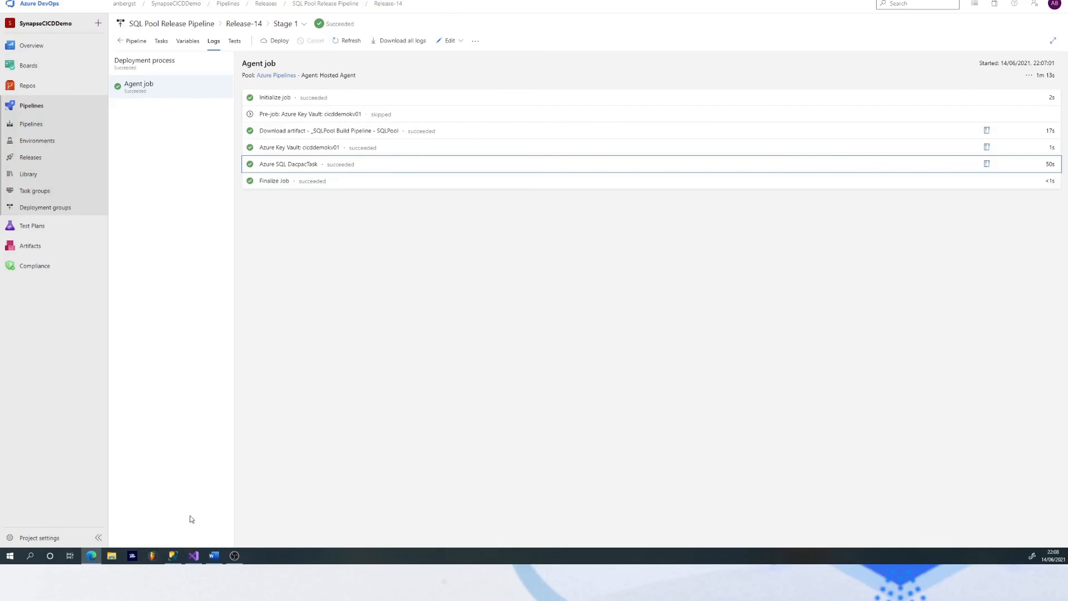
Step: Switch to SQL Server Management Studio, collapse the dbo.stringsplit table and refresh the SQLPool database's Tables folder to check for the new table
click(172, 556)
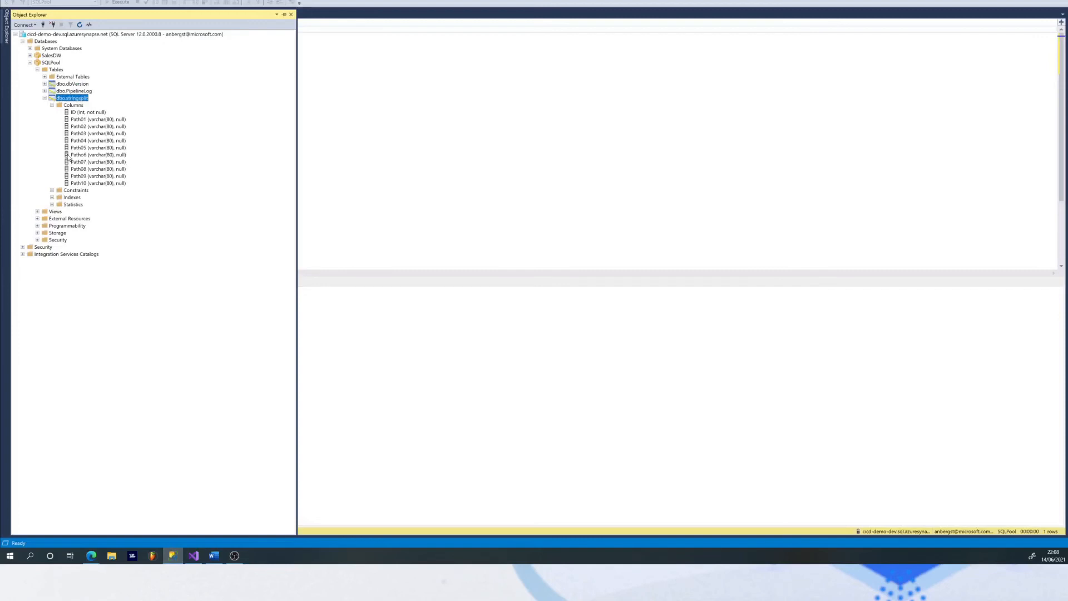
click(45, 98)
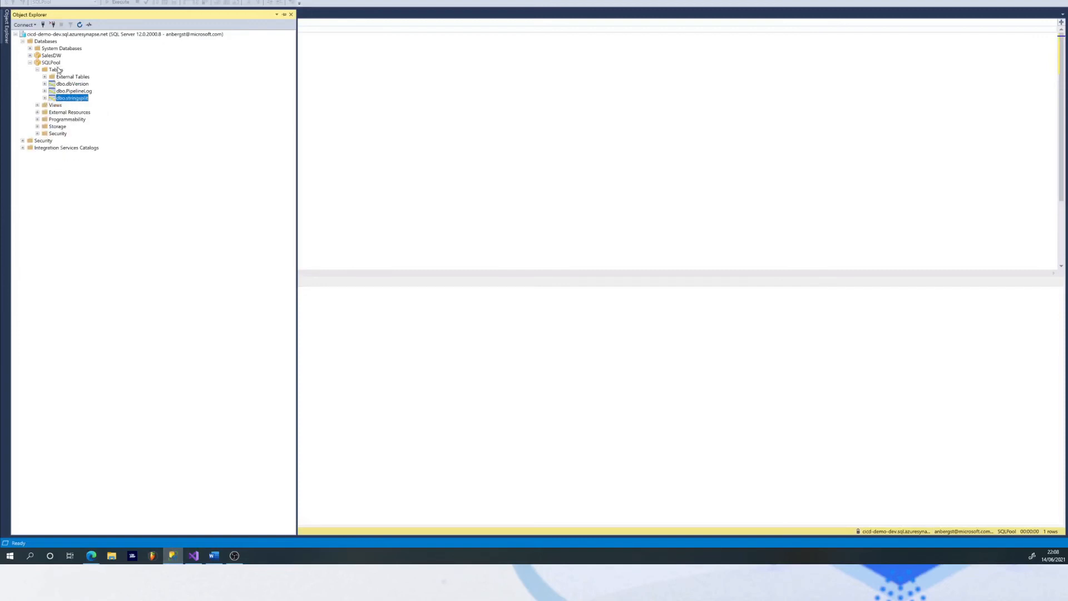
click(58, 70)
click(79, 24)
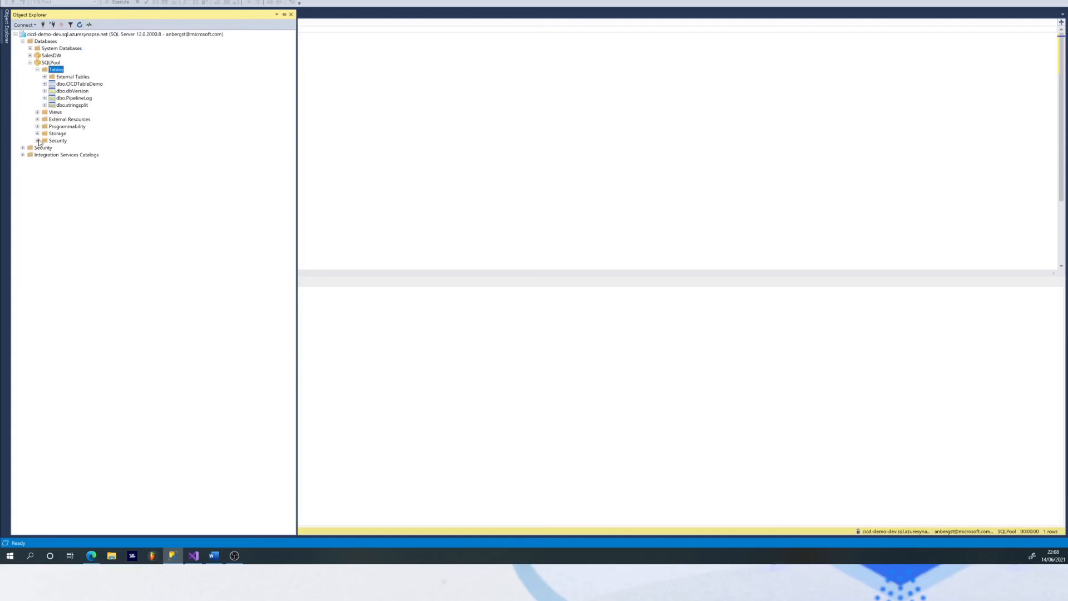
Step: Query the top 1000 rows of dbo.dbVersion and inspect the new deployment's ID, version, build and UTC date values
click(64, 92)
right_click(64, 91)
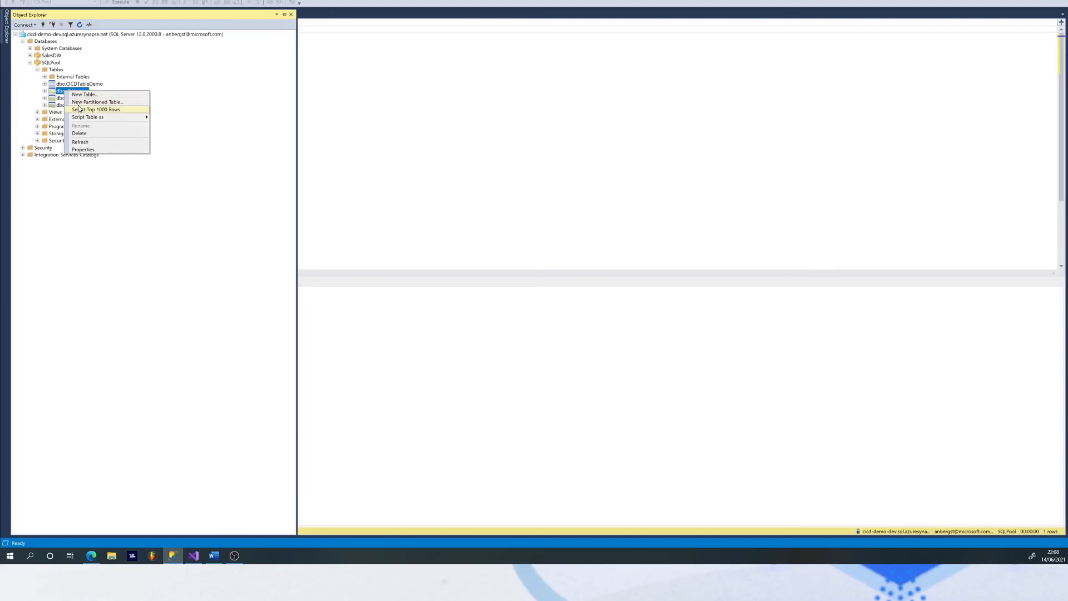
click(79, 109)
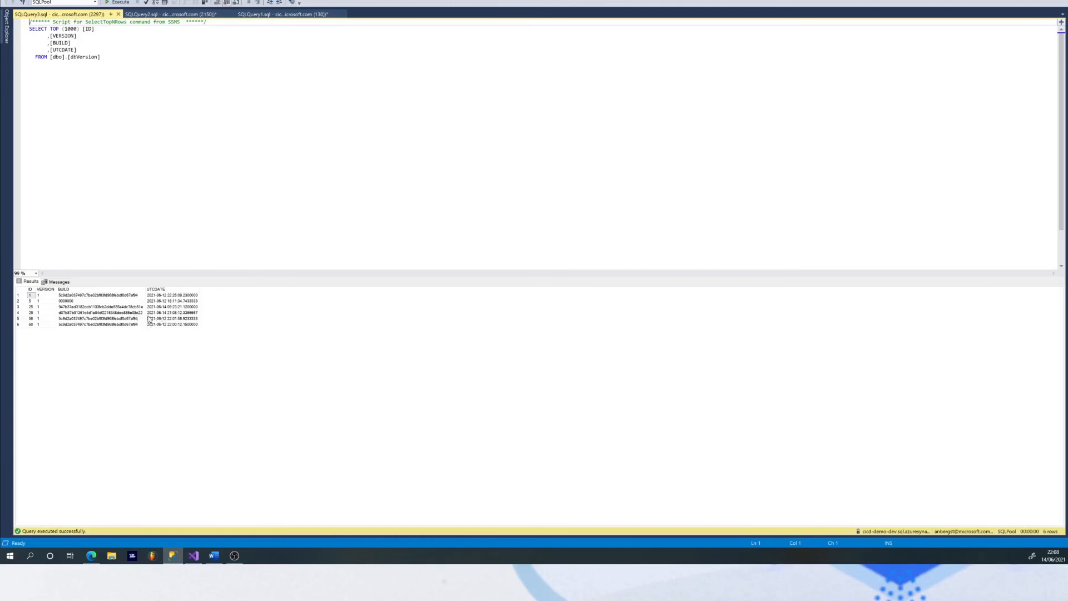
click(155, 313)
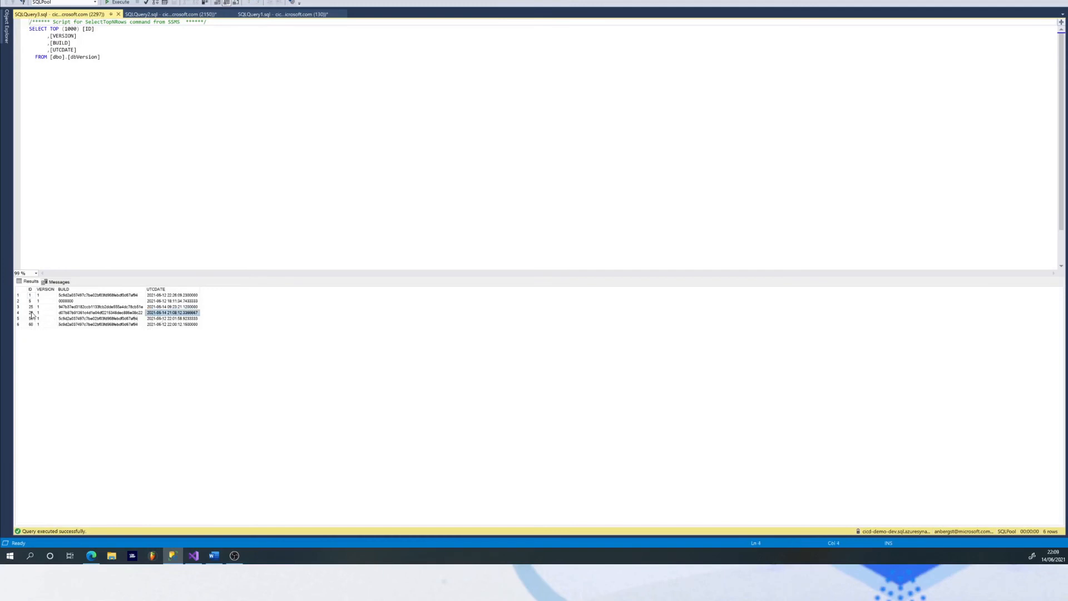
drag(31, 313, 134, 316)
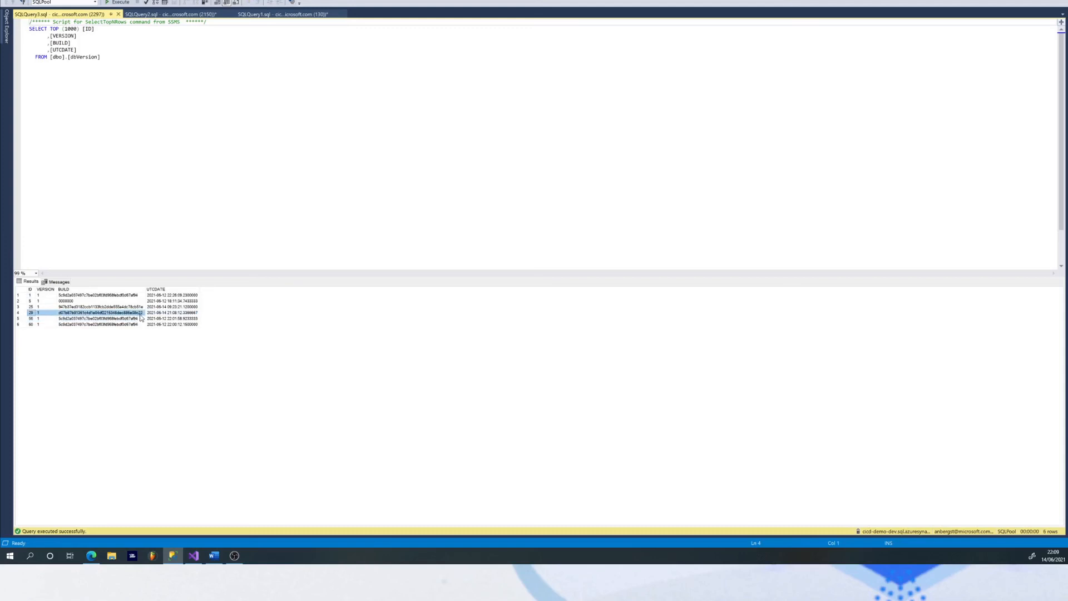
click(170, 315)
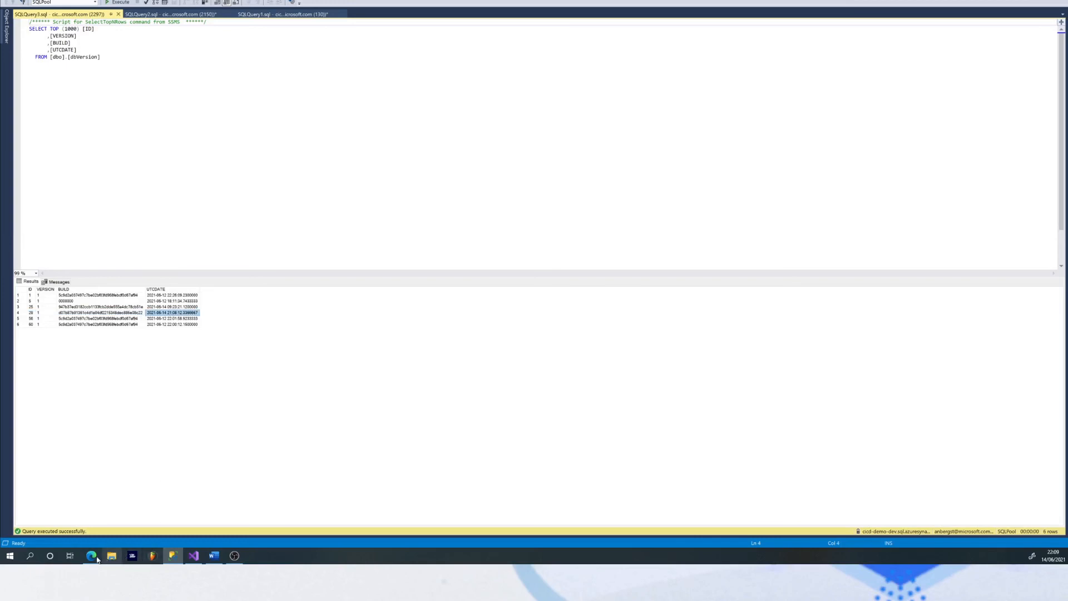
Step: Switch back to Azure DevOps and review the Azure SQL DacpacTask and Azure Key Vault logs, including the buildversion variable, then close the log view
click(94, 557)
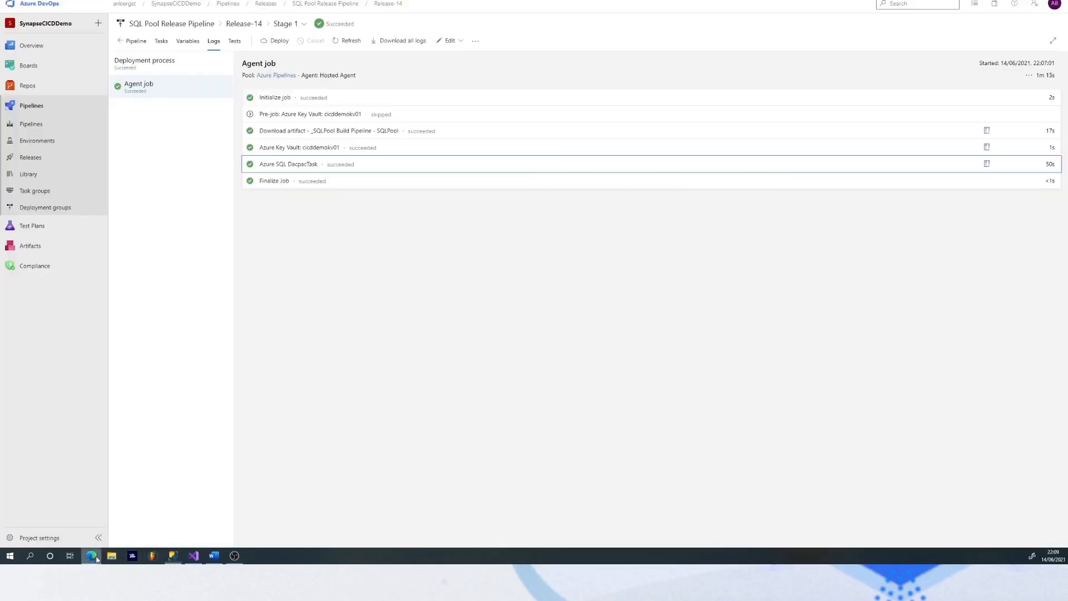
click(332, 166)
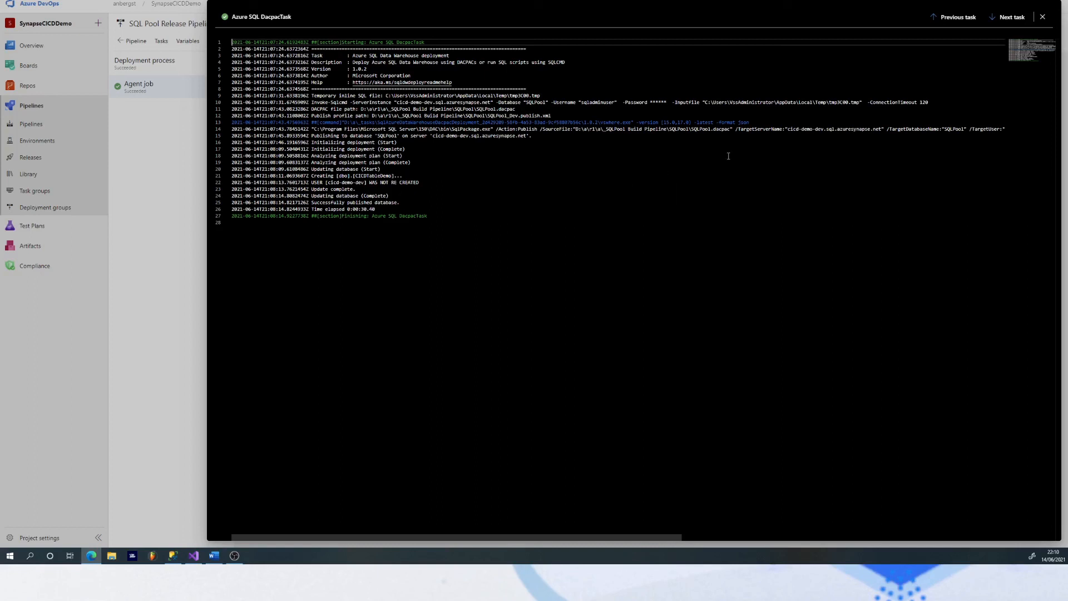
click(974, 17)
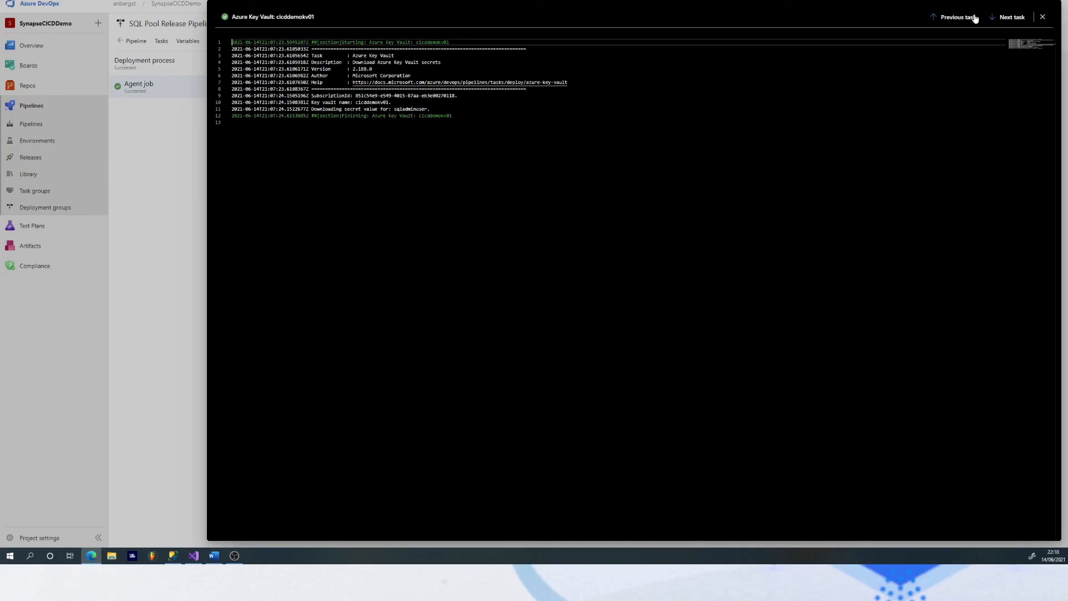
click(1010, 18)
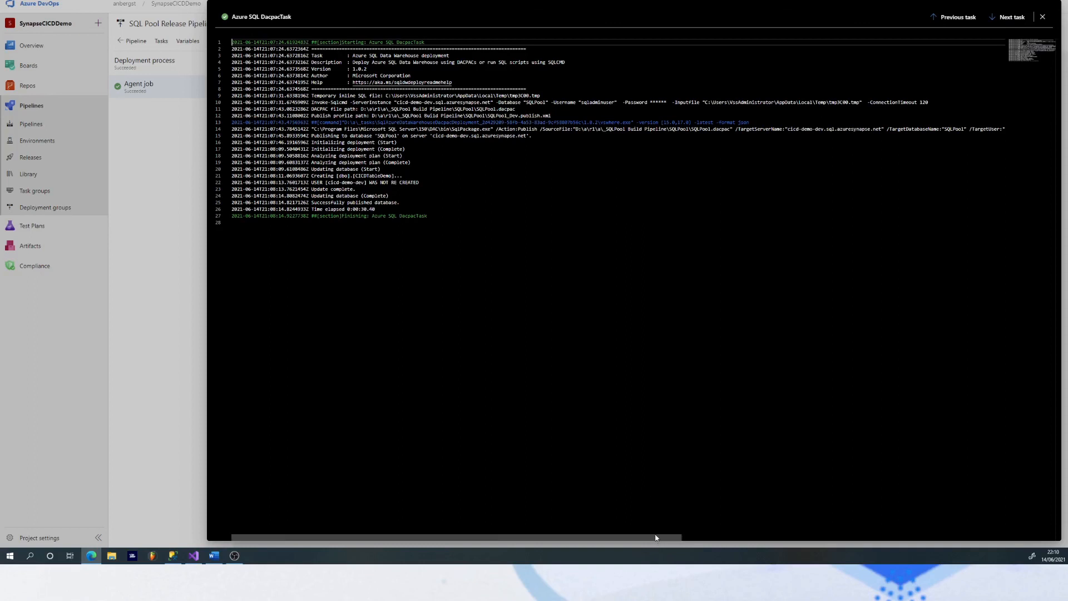
drag(655, 538, 1008, 545)
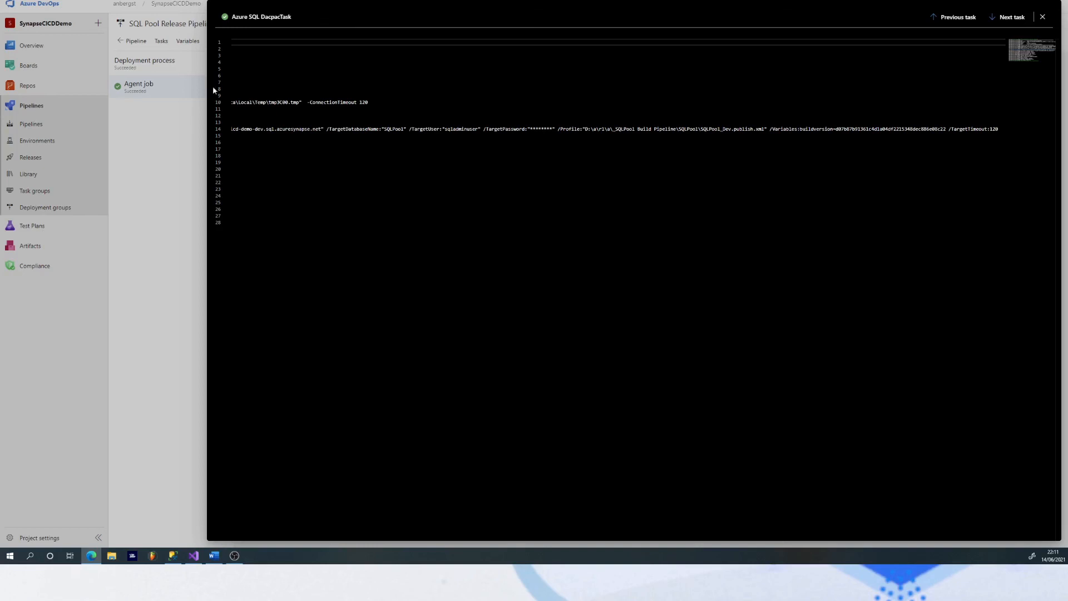
click(1043, 18)
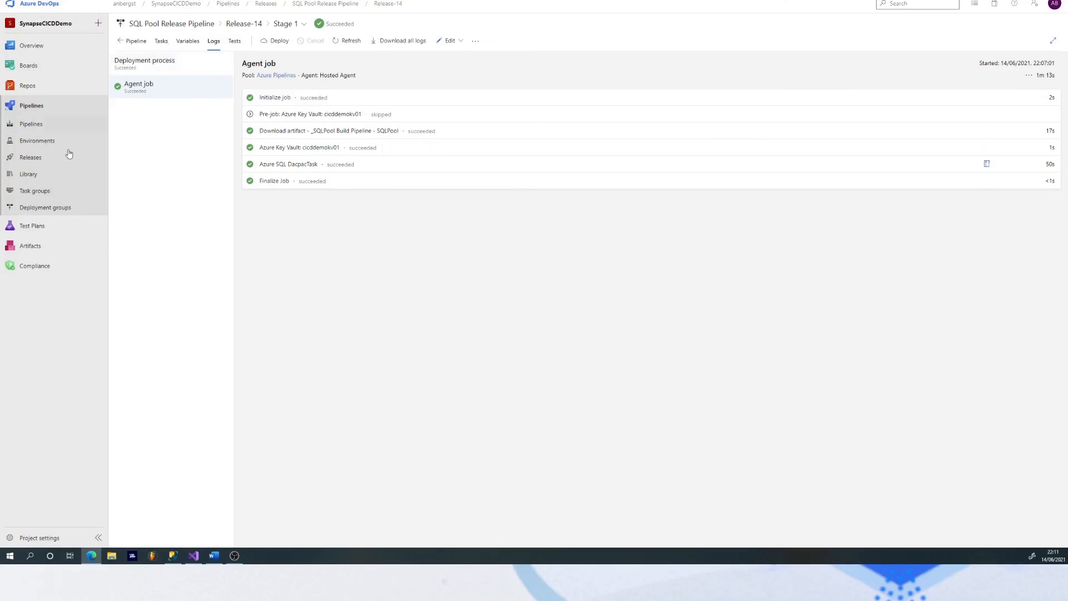
Step: Return to the project's list of release pipelines
click(36, 159)
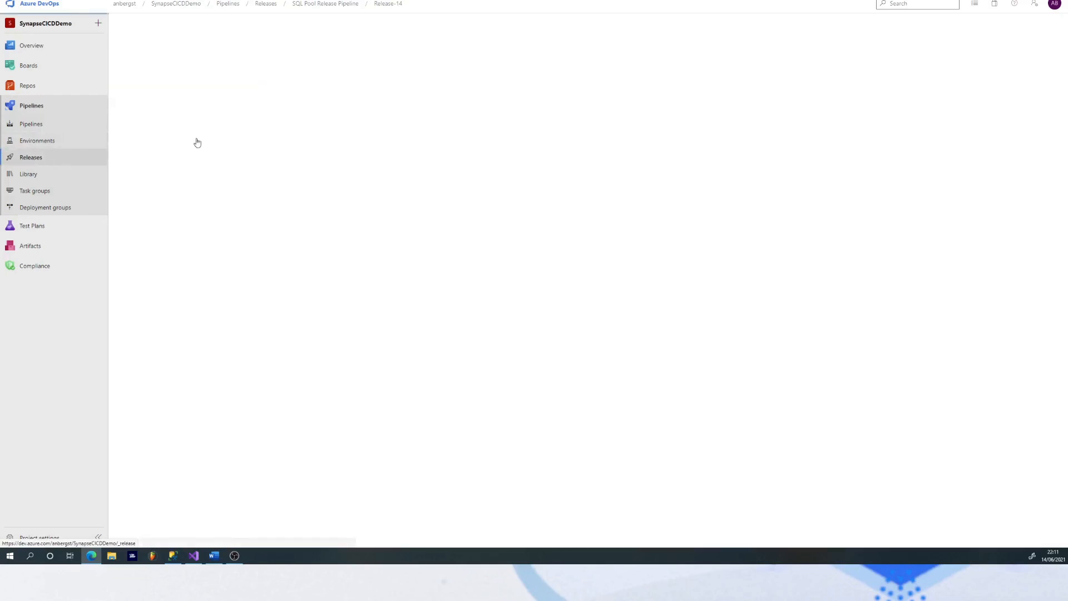